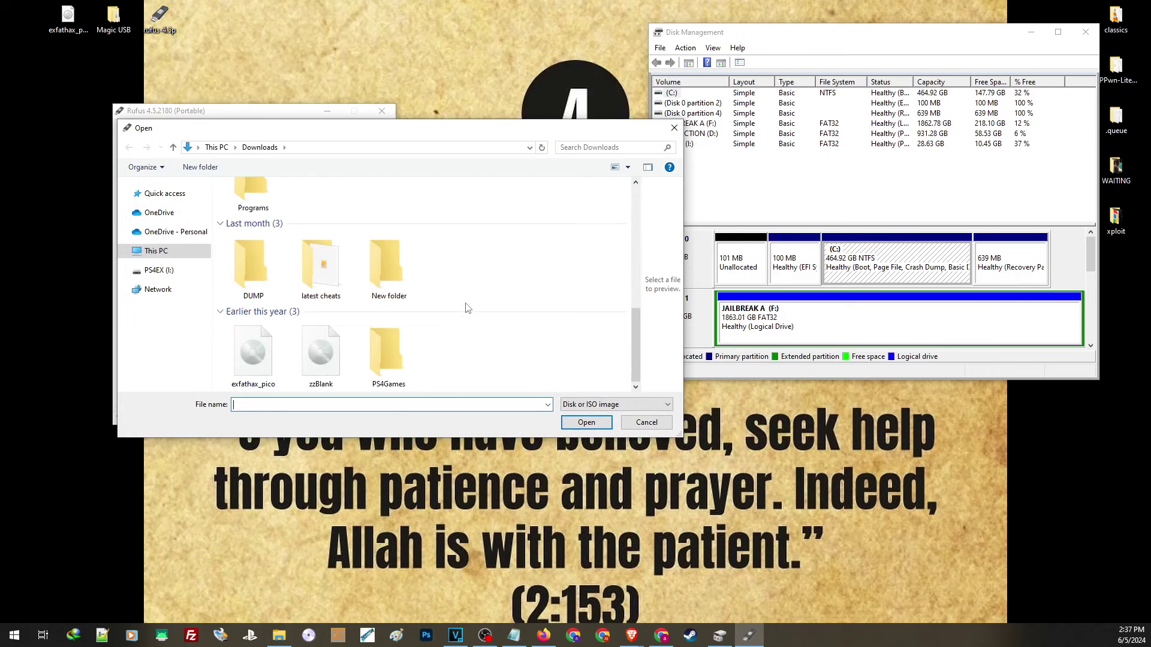
- Dismiss the image file selection without choosing a file and close Rufus
click(673, 127)
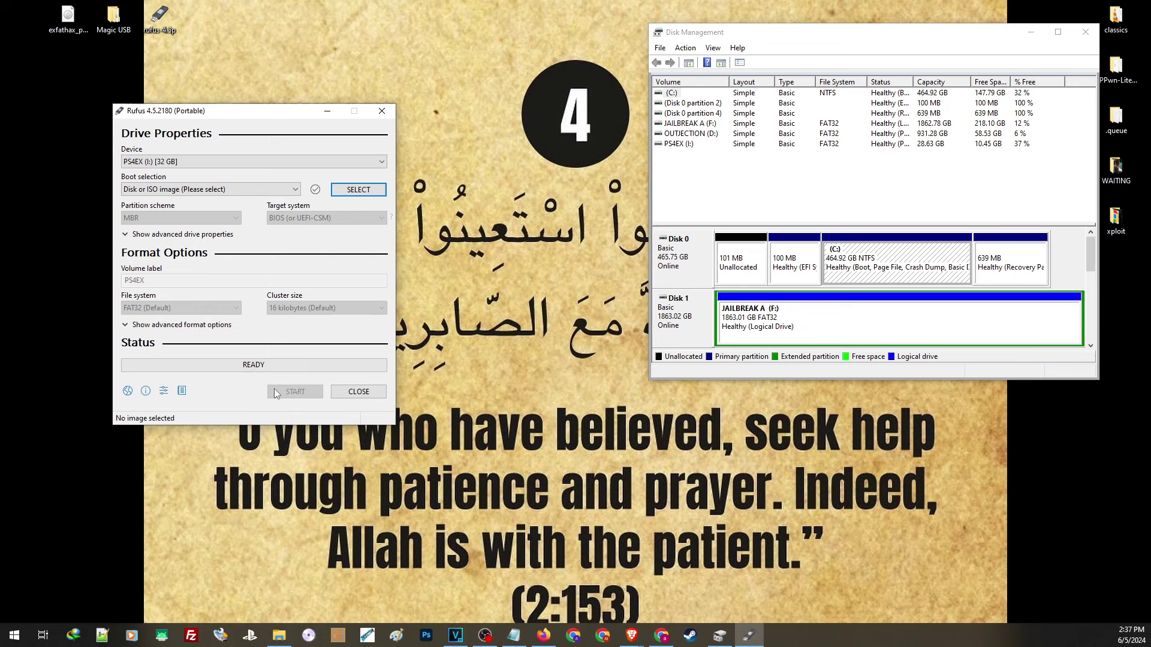
click(380, 112)
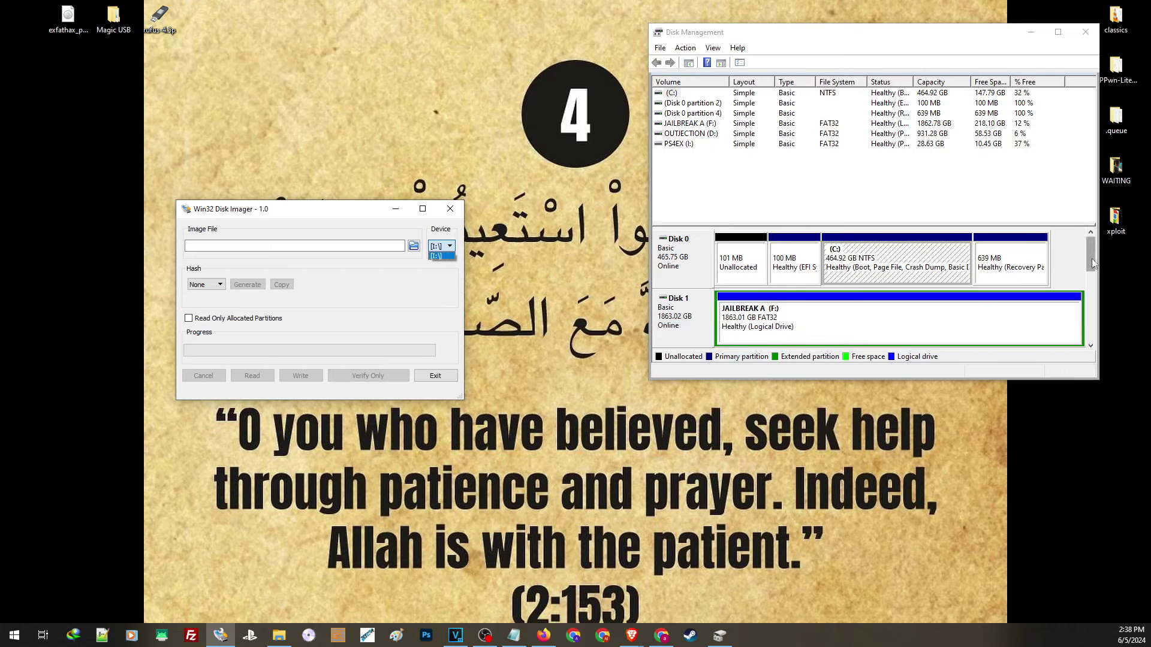
- Initialize Disk 4 in Disk Management with the MBR (Master Boot Record) partition style
drag(1091, 264, 1090, 311)
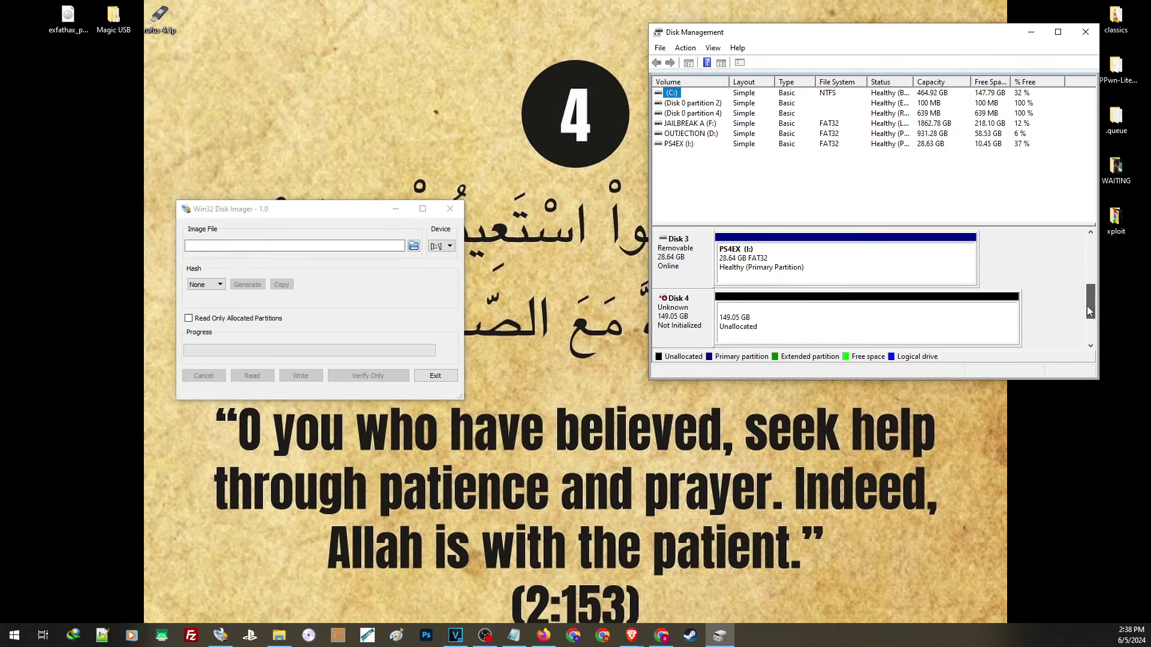
right_click(667, 309)
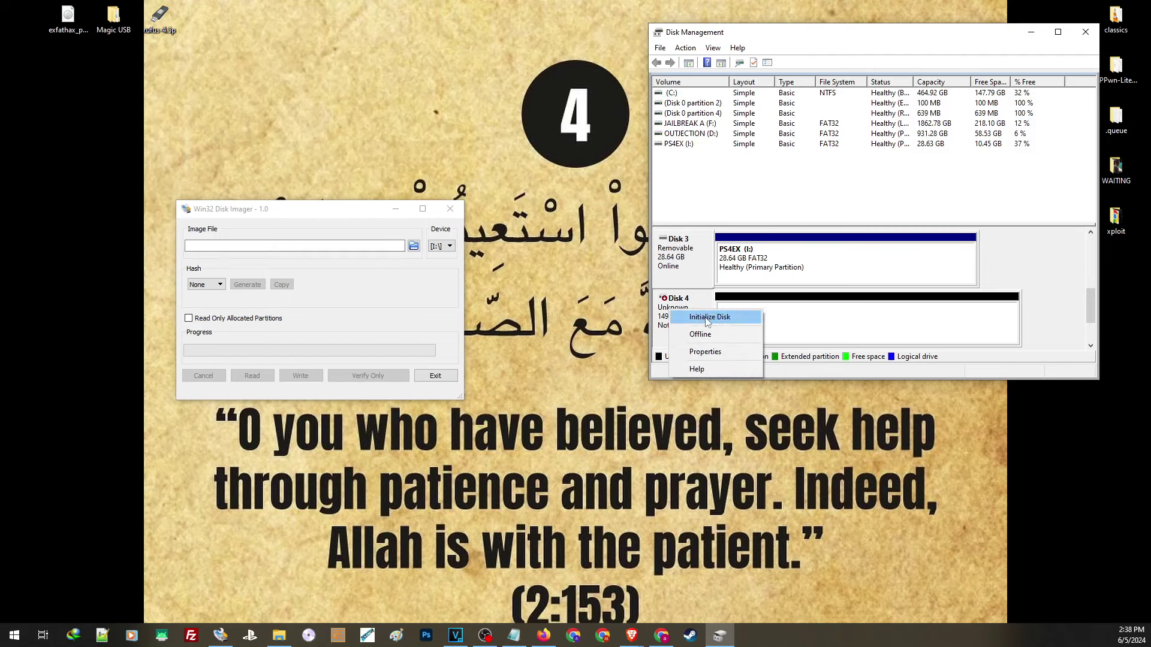
click(714, 320)
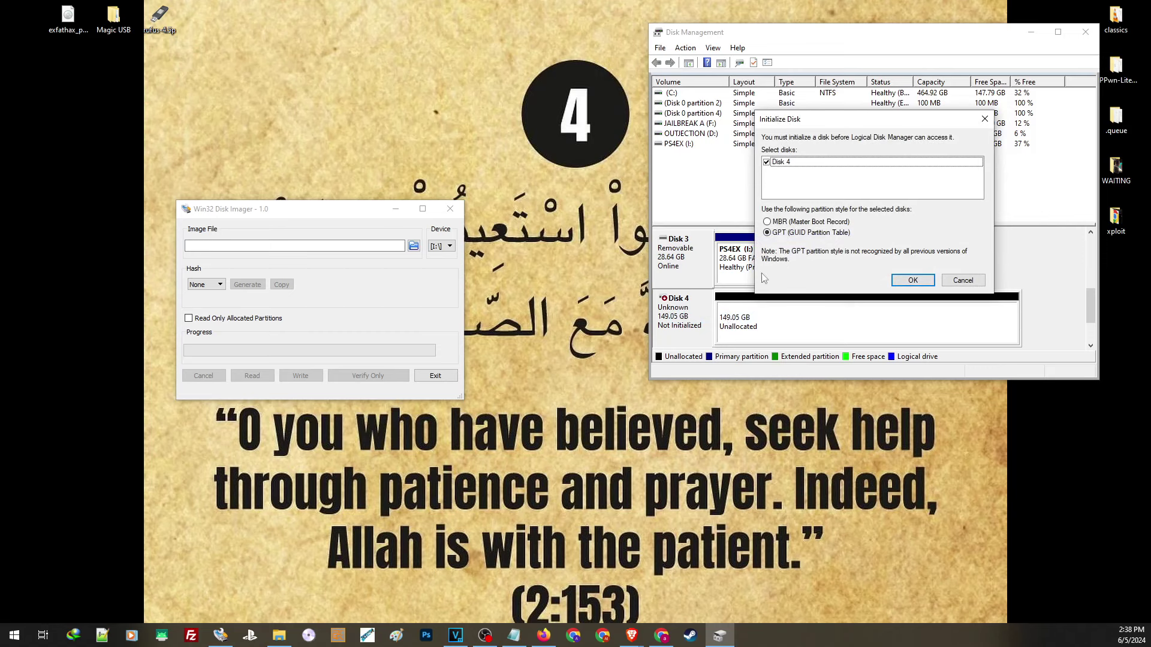
click(766, 222)
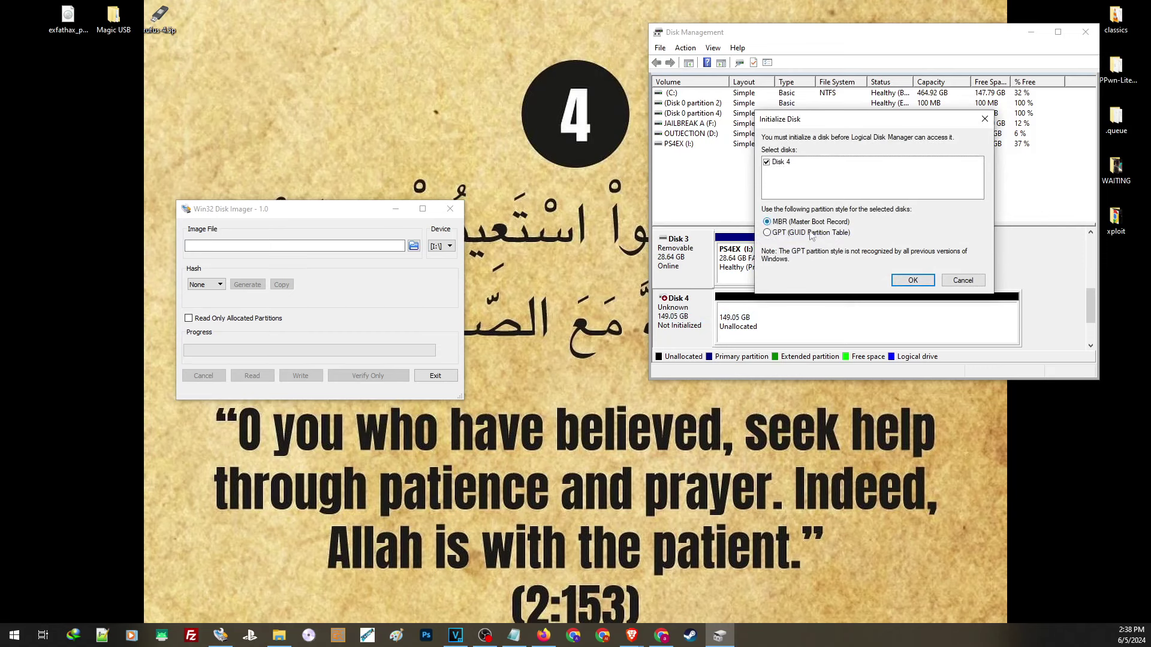
click(912, 280)
- Create a quick-formatted NTFS simple volume on Disk 4's unallocated space, using the full 152625 MB, drive letter G and label New Volume
right_click(737, 320)
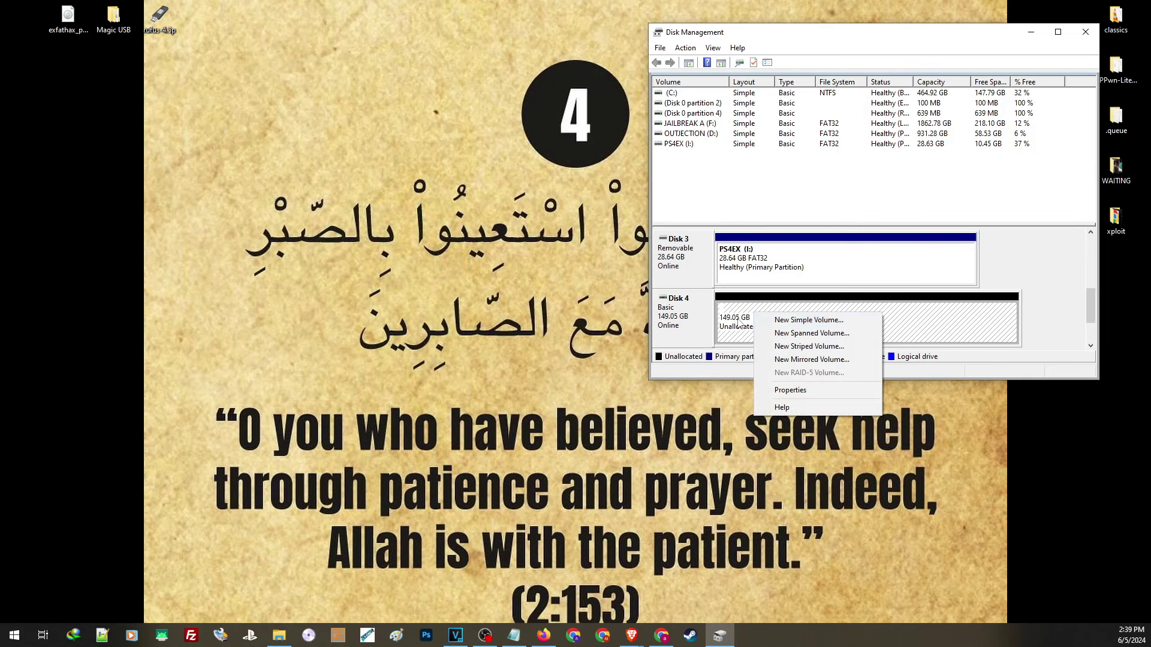
click(797, 326)
click(889, 310)
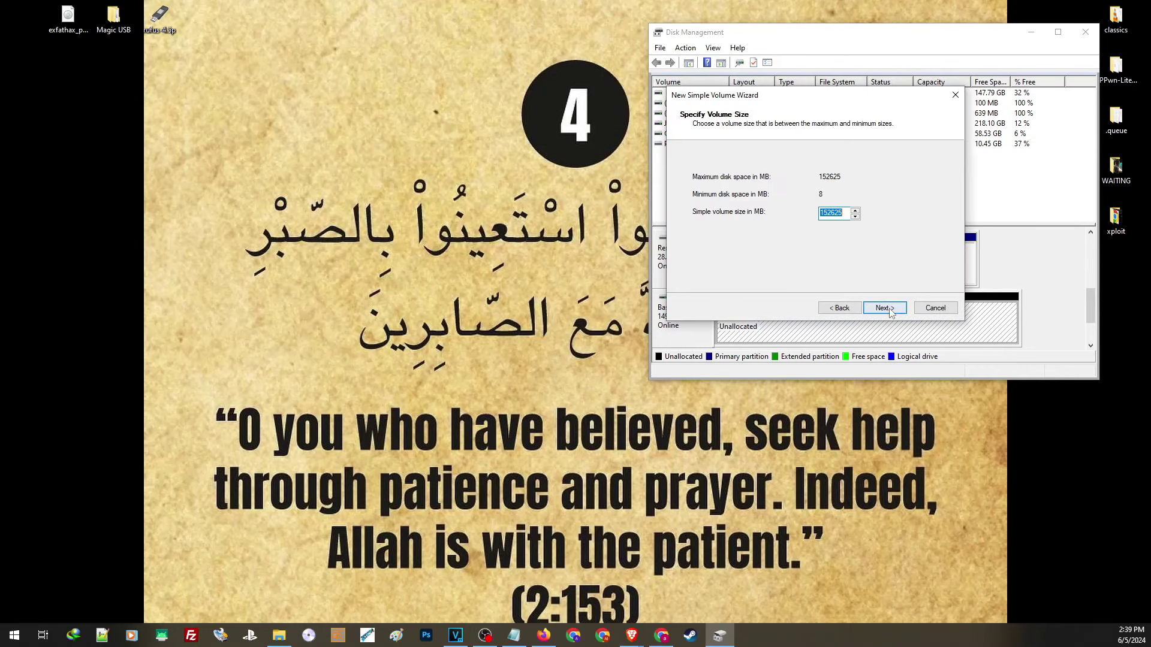
click(889, 310)
click(886, 308)
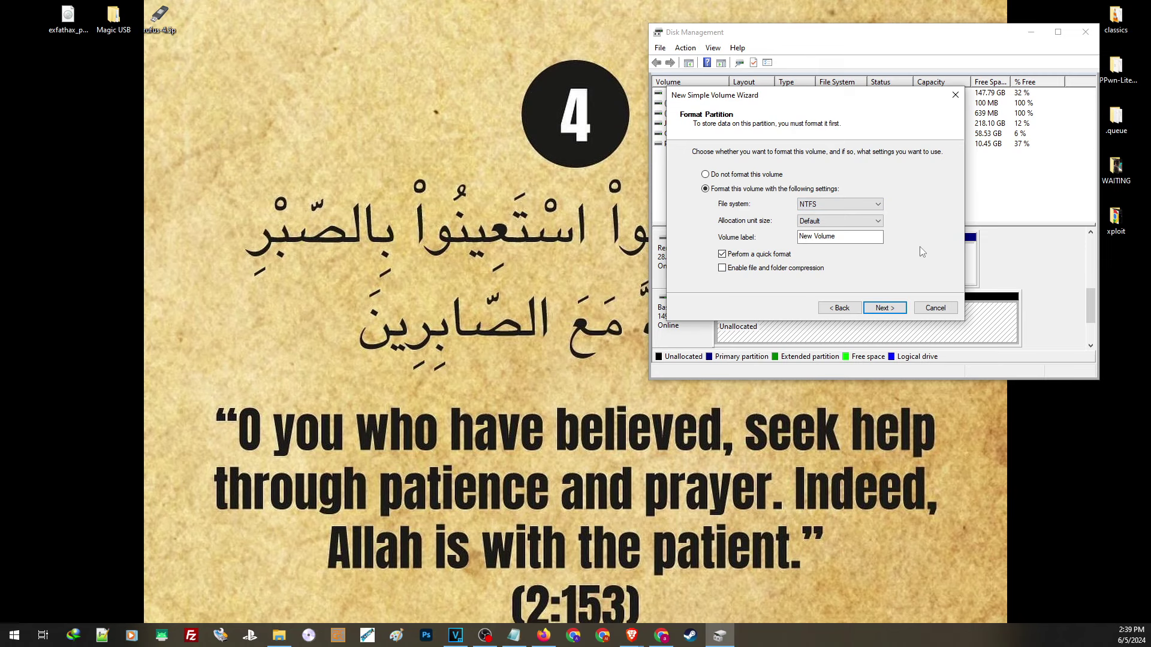
click(885, 308)
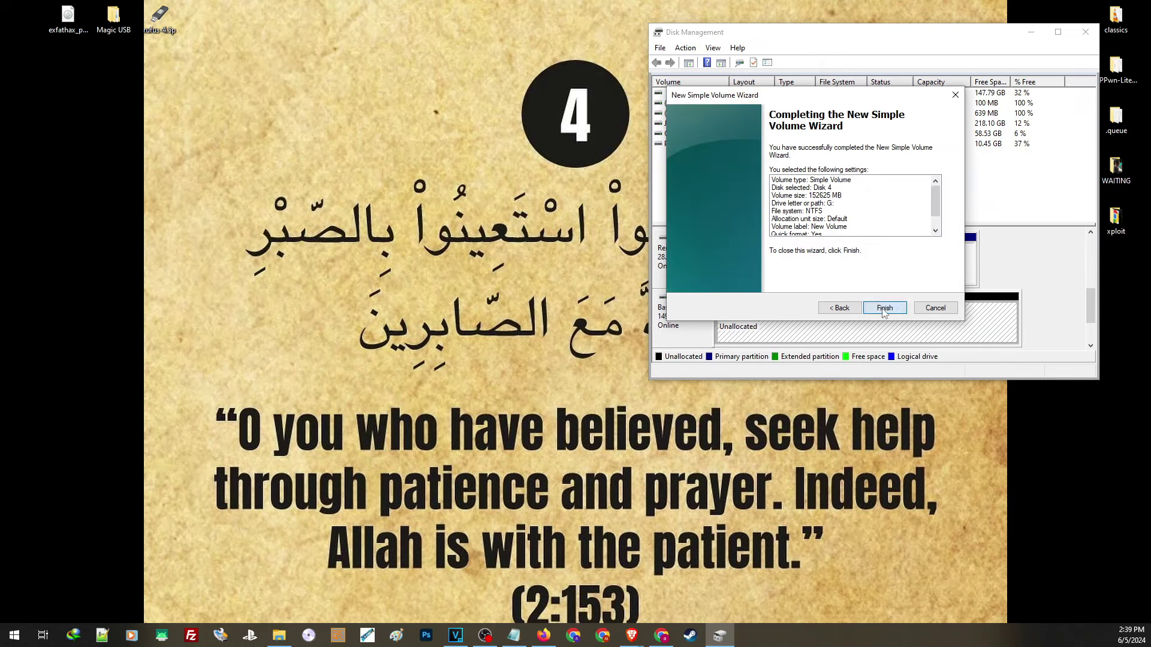
click(893, 309)
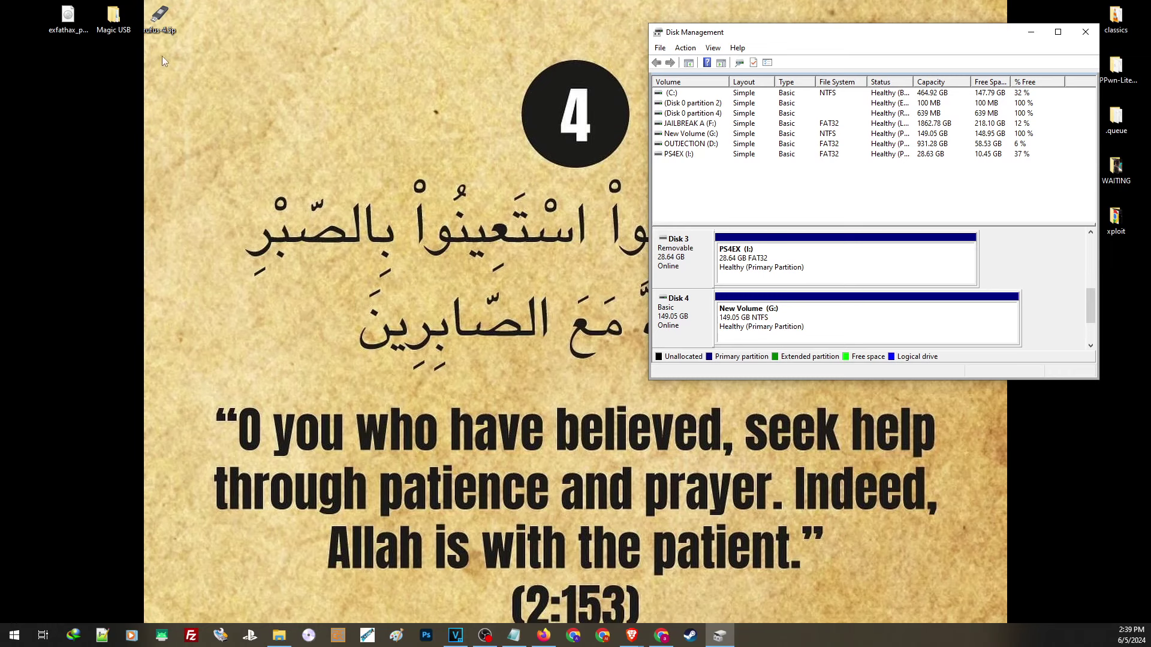
- Open Rufus, check its list of available devices, and close it again
double_click(159, 17)
click(368, 150)
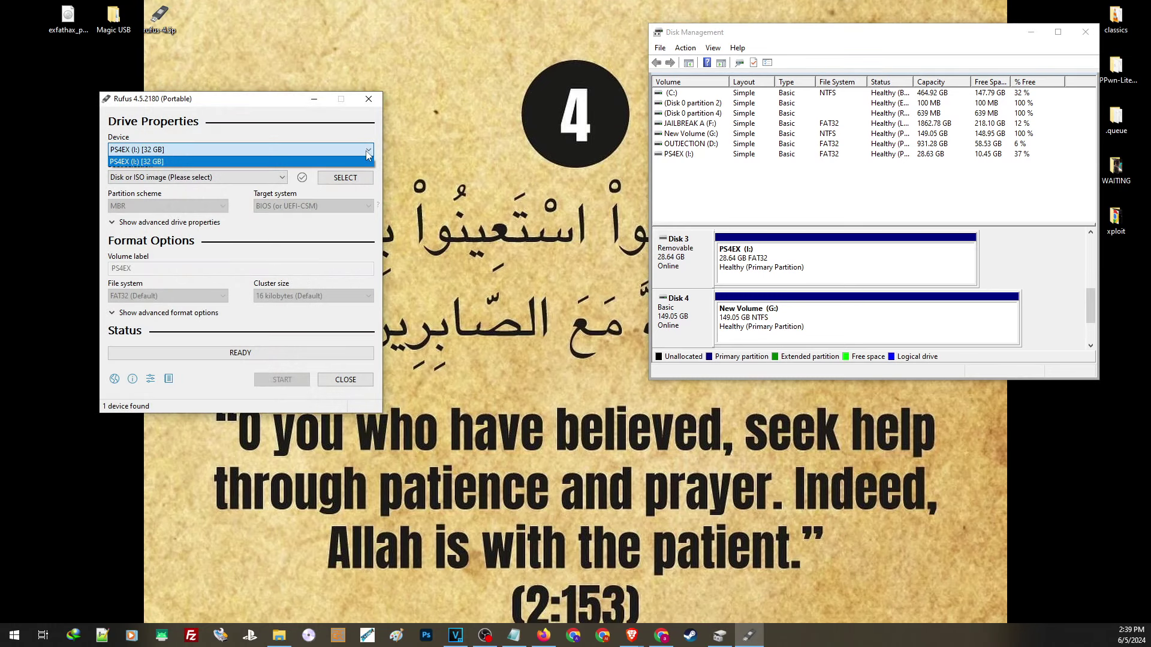
click(369, 100)
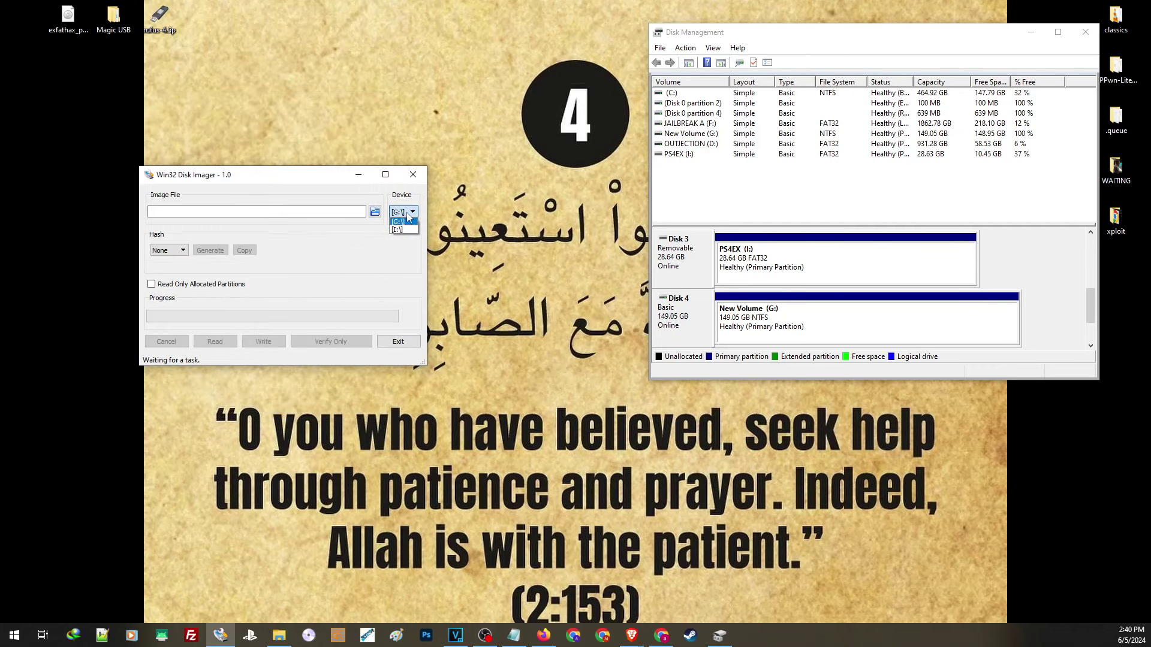
- In Win32 Disk Imager, write the exfathax_pico image from Downloads to device G:
click(396, 221)
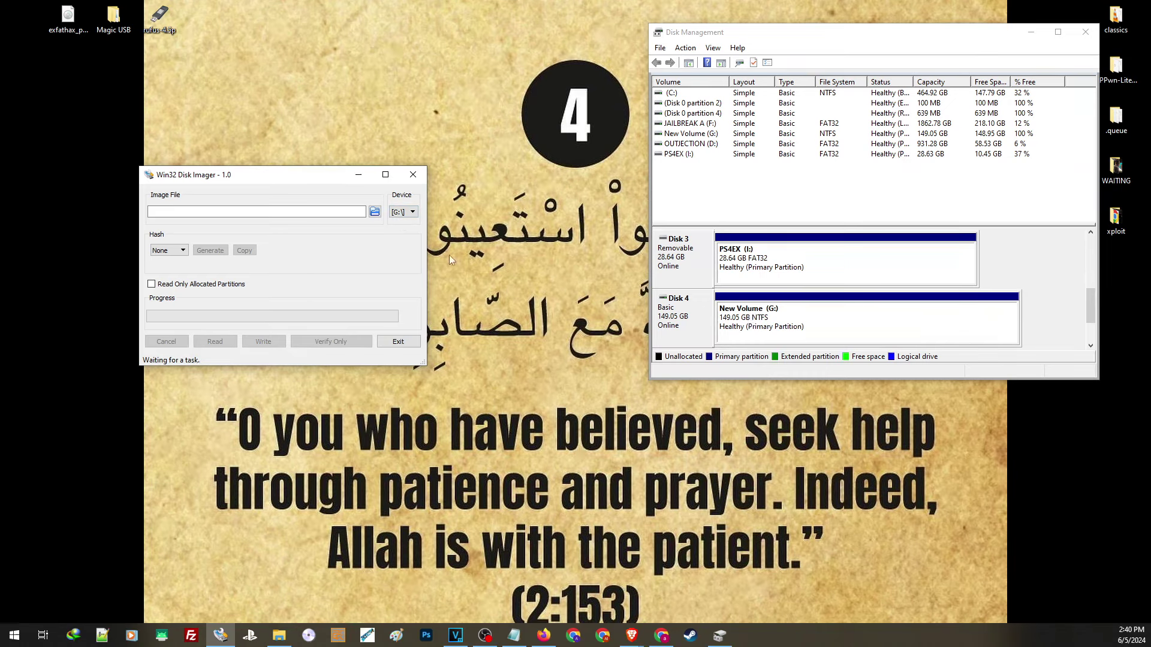
click(375, 211)
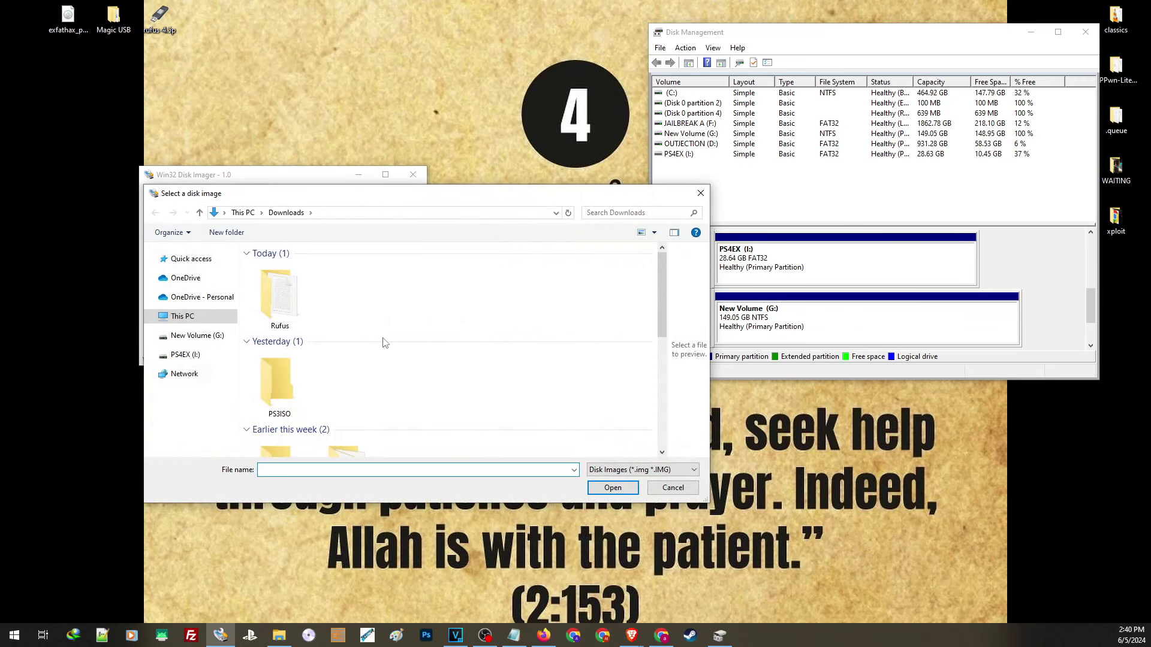
scroll(393, 378, down, 5)
click(282, 439)
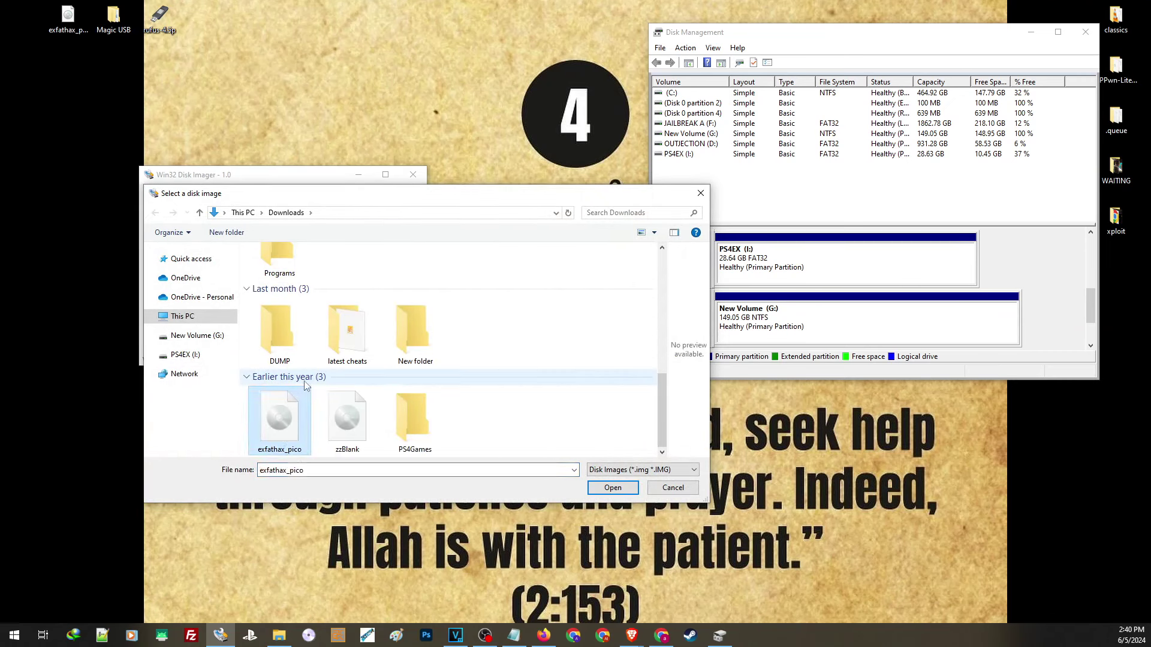
double_click(278, 436)
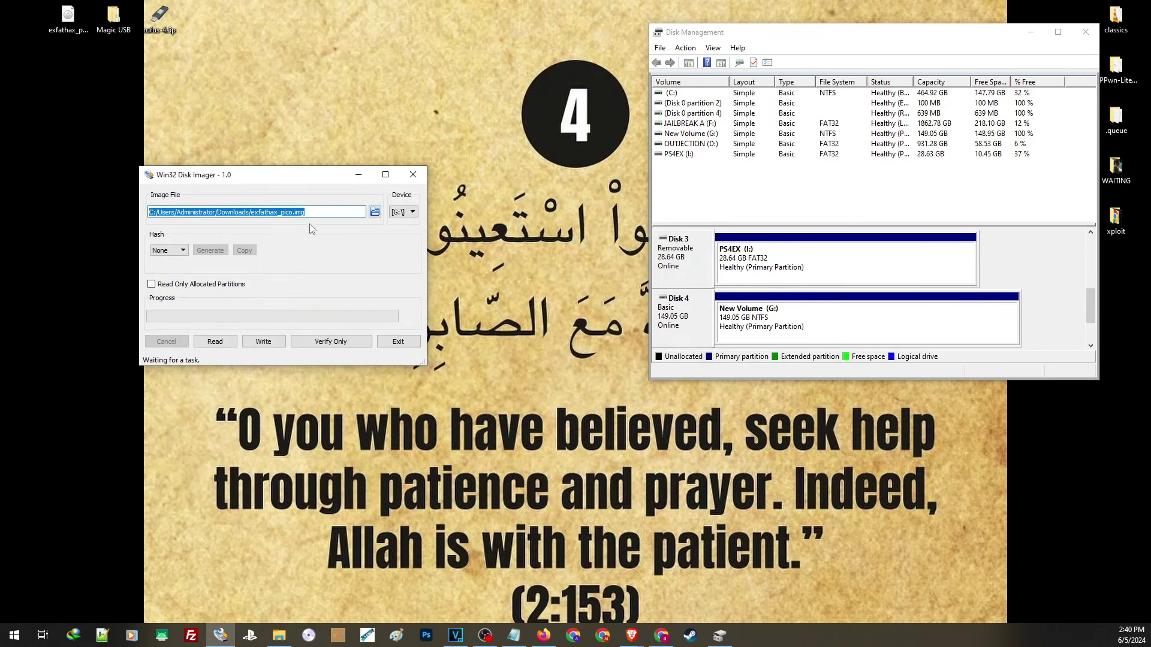
click(264, 342)
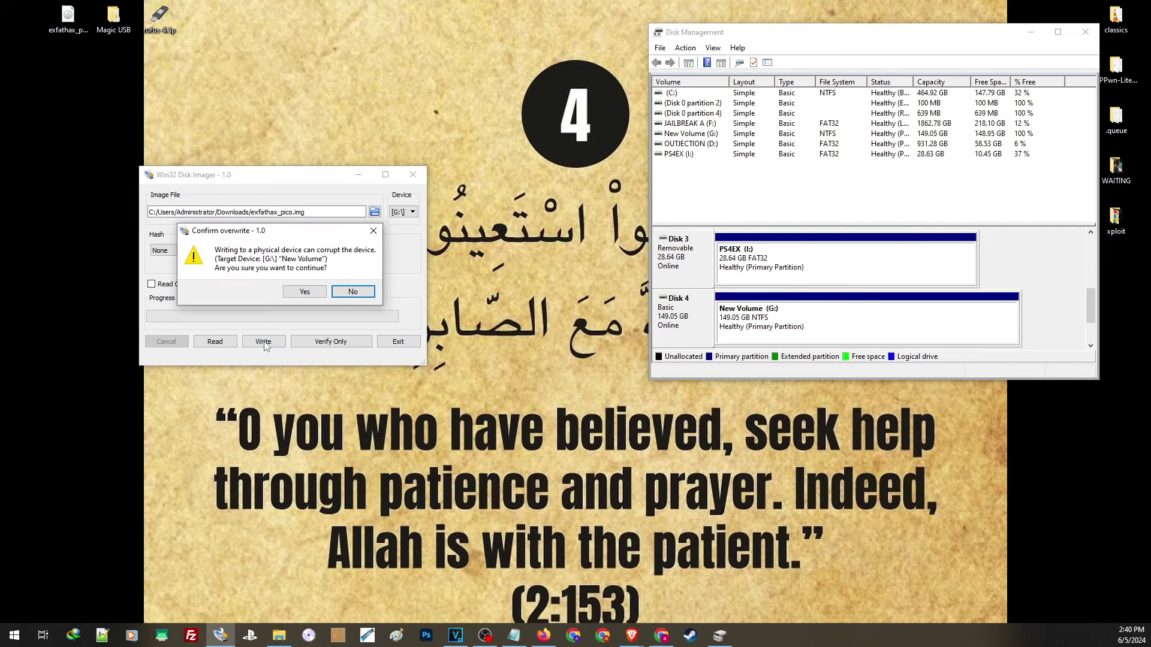
click(302, 292)
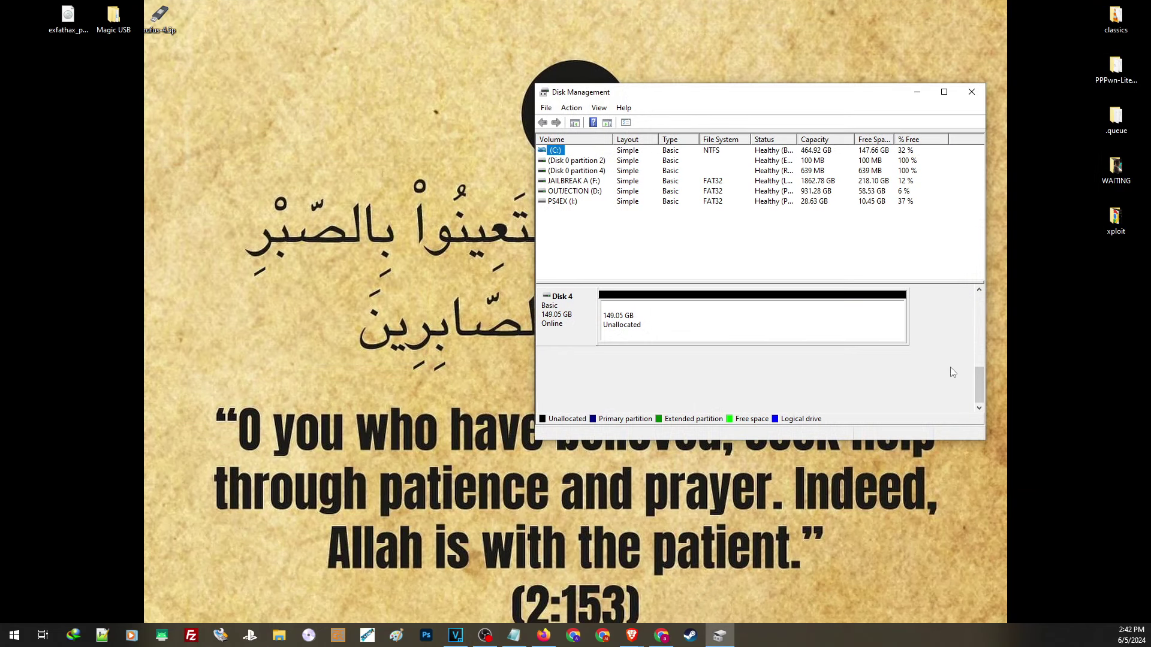
right_click(660, 322)
click(871, 365)
right_click(711, 322)
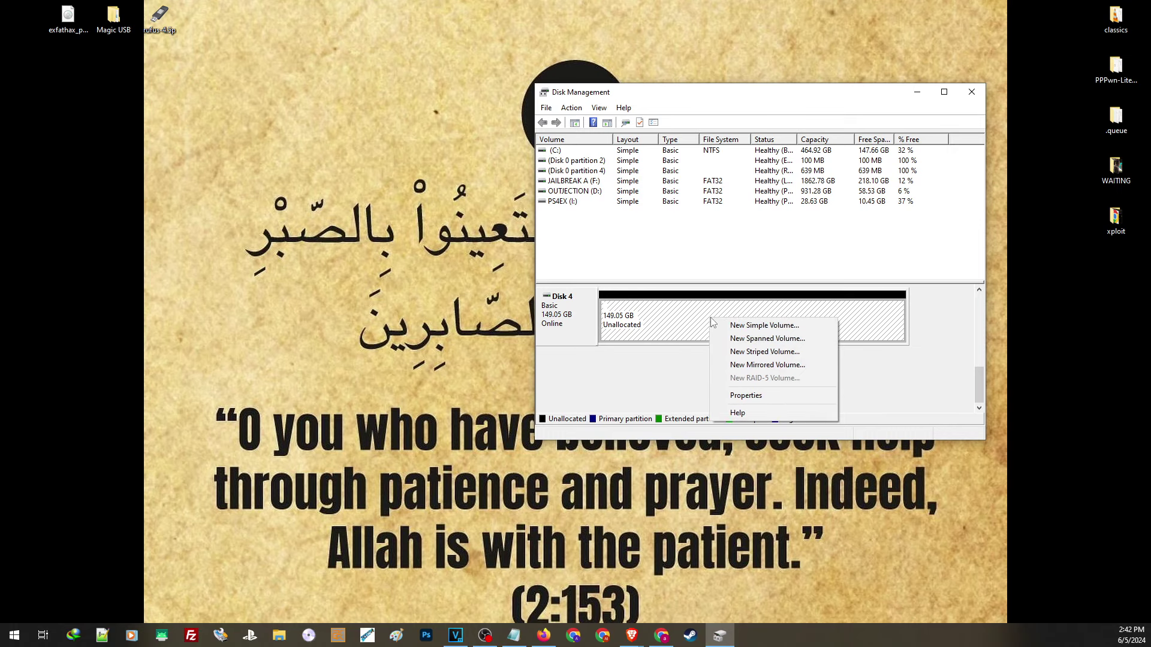
click(765, 327)
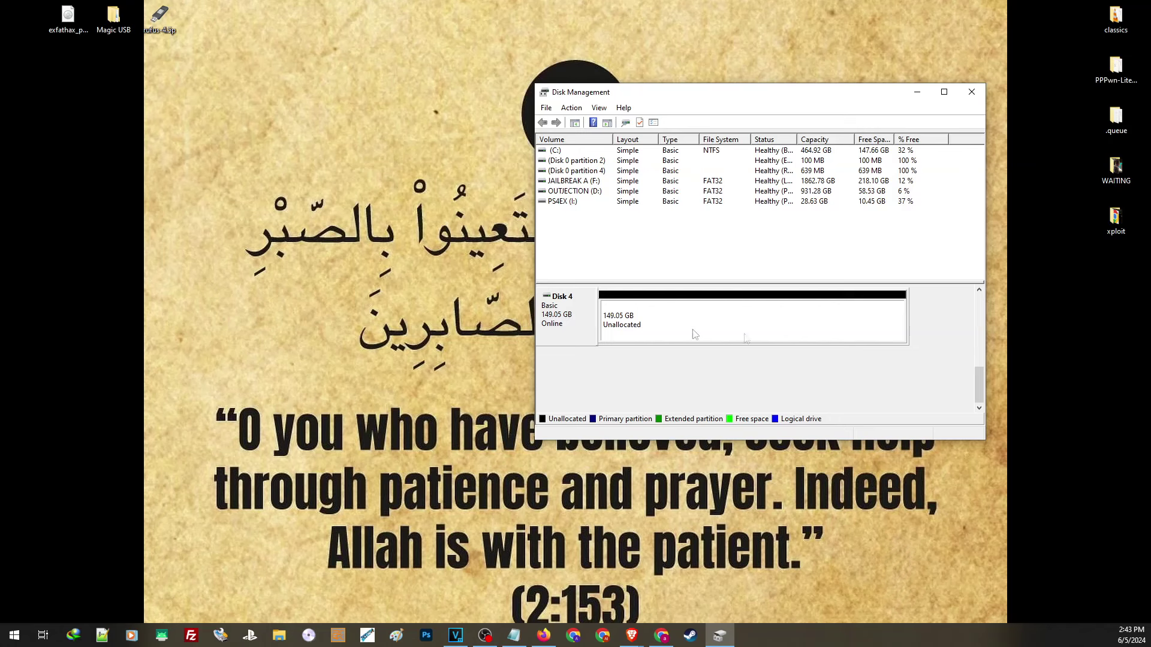
- Create a quick-formatted exFAT simple volume on Disk 4's unallocated space, using the full 152625 MB, drive letter G and label New Volume
right_click(704, 328)
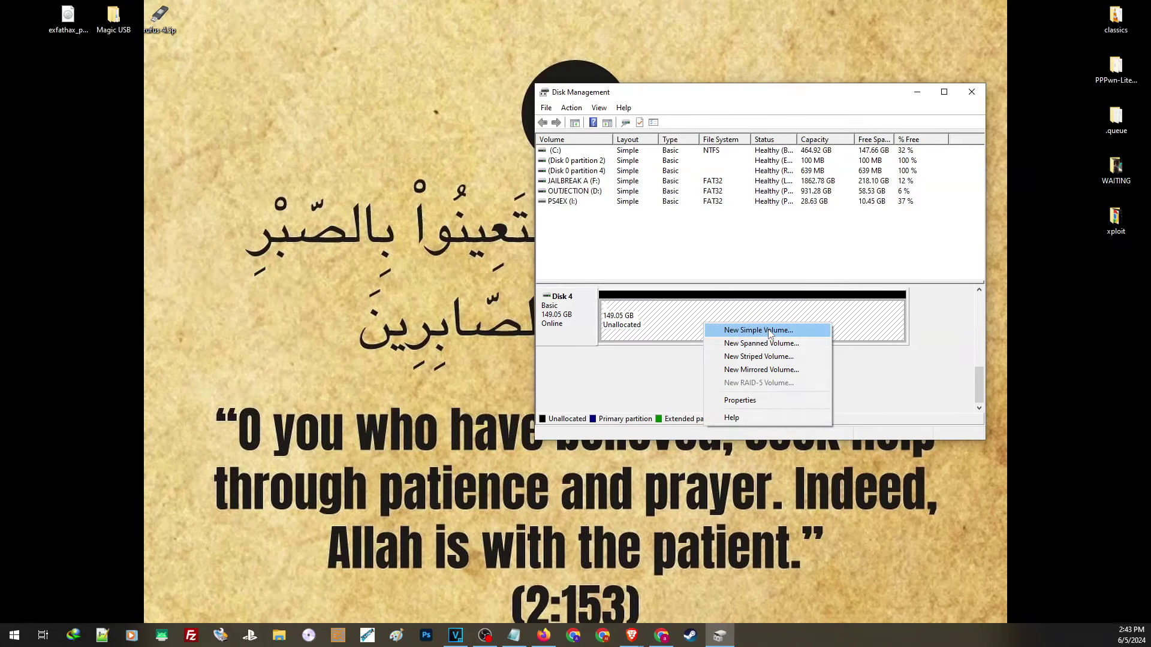
click(770, 332)
click(770, 367)
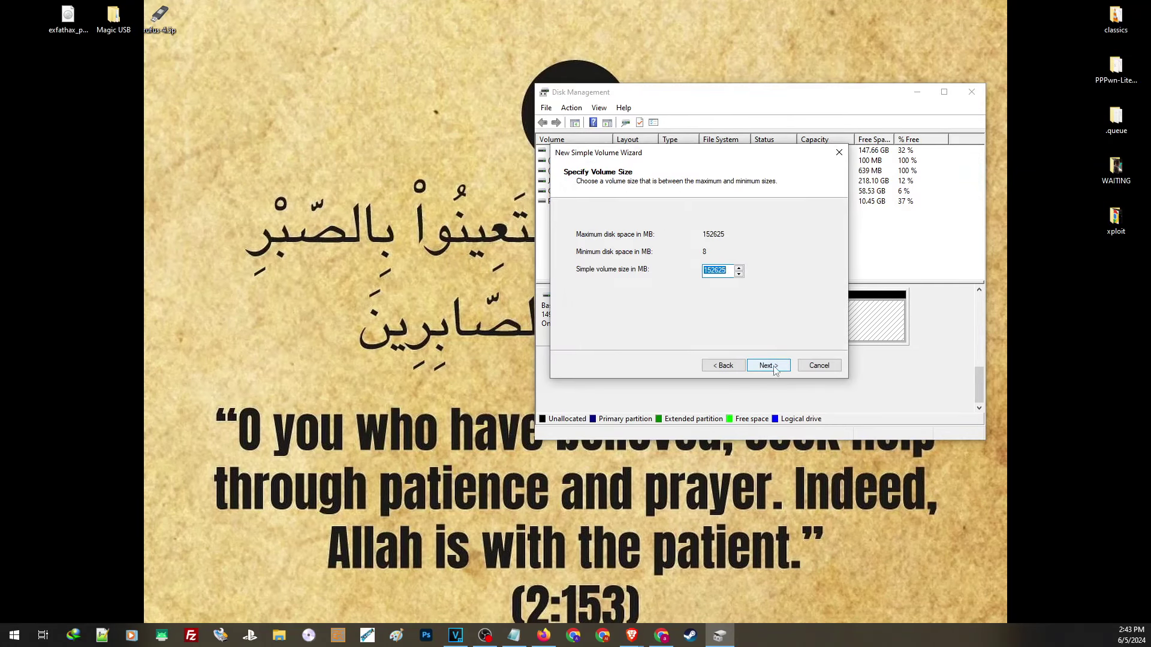
click(770, 366)
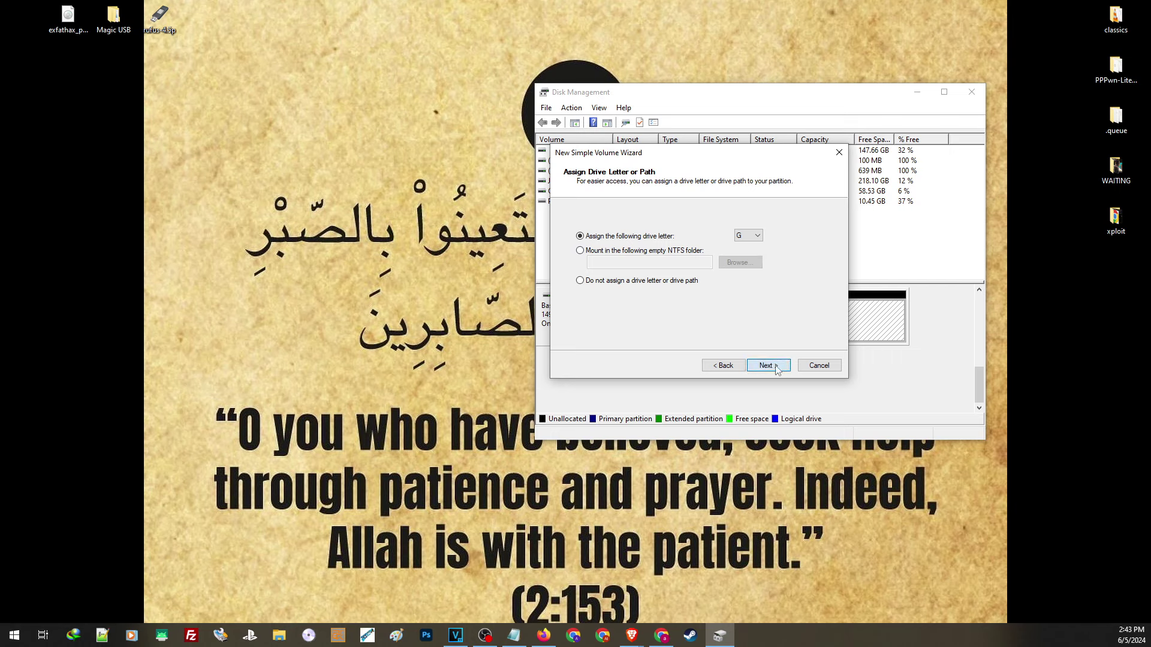
click(768, 365)
click(749, 262)
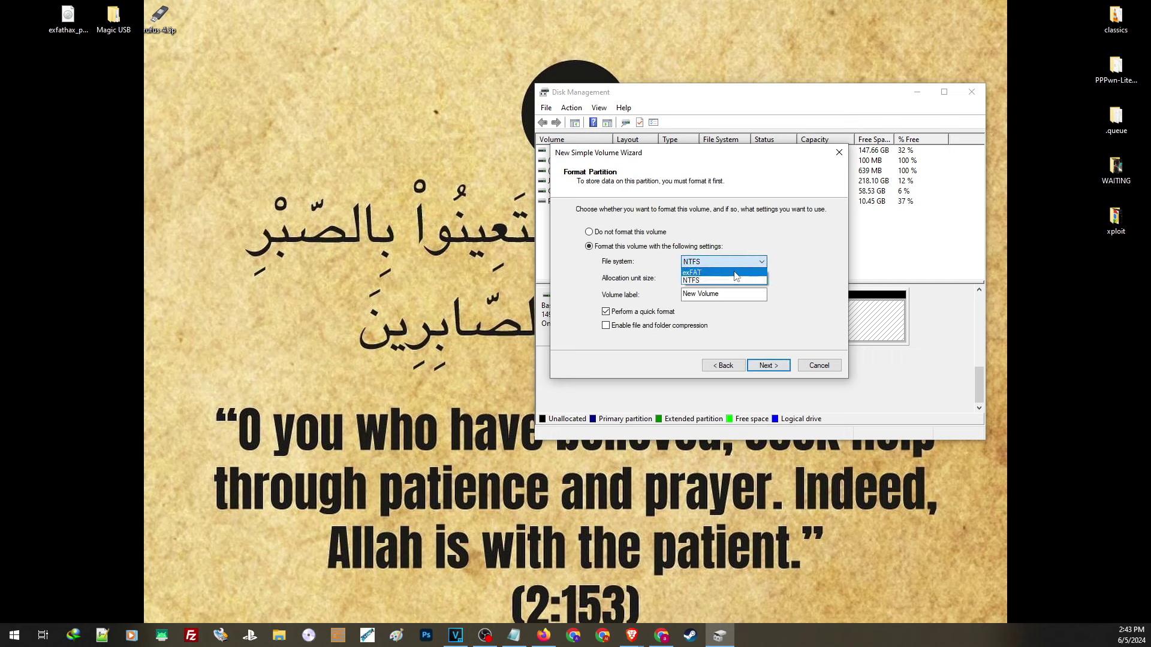
click(726, 272)
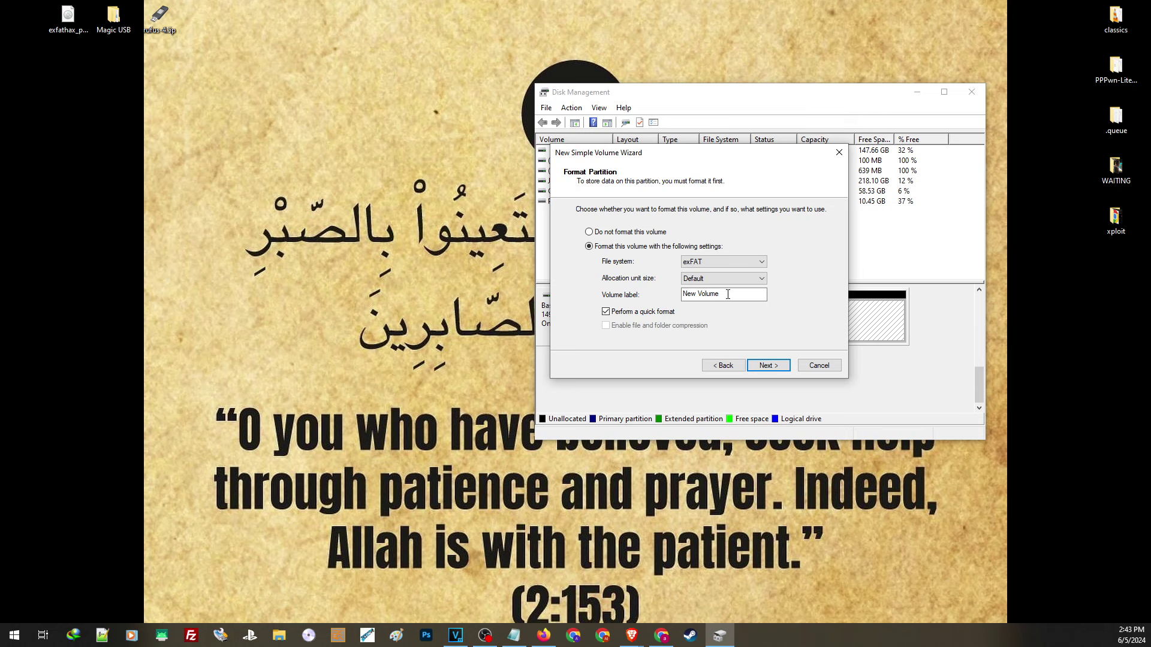
click(768, 366)
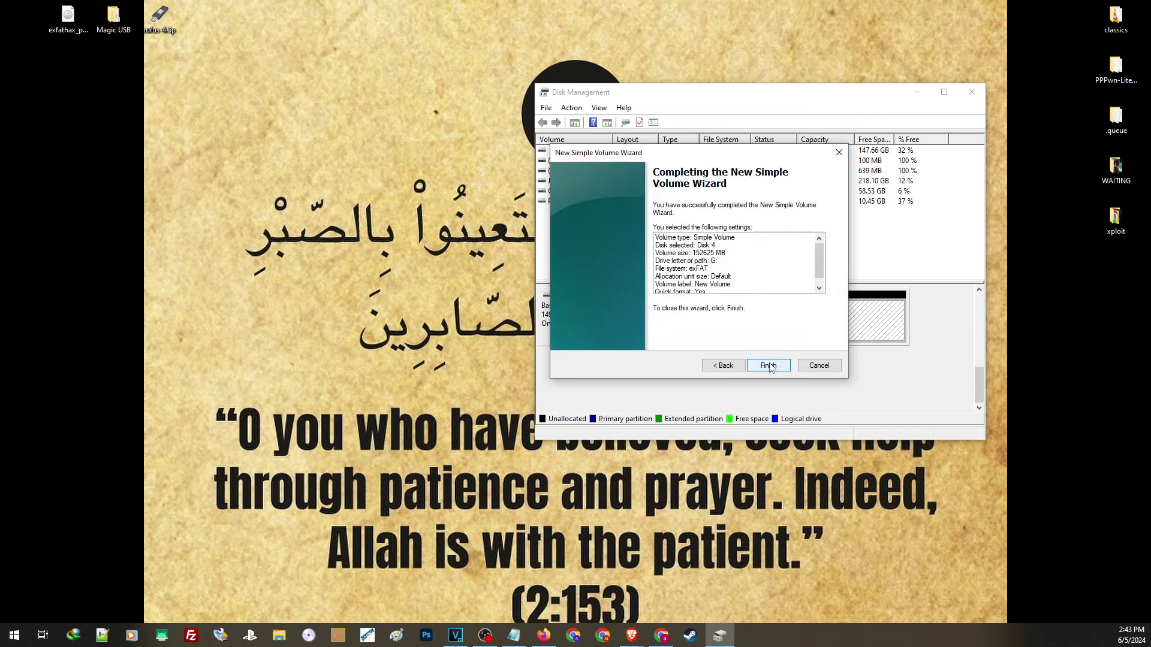
click(768, 365)
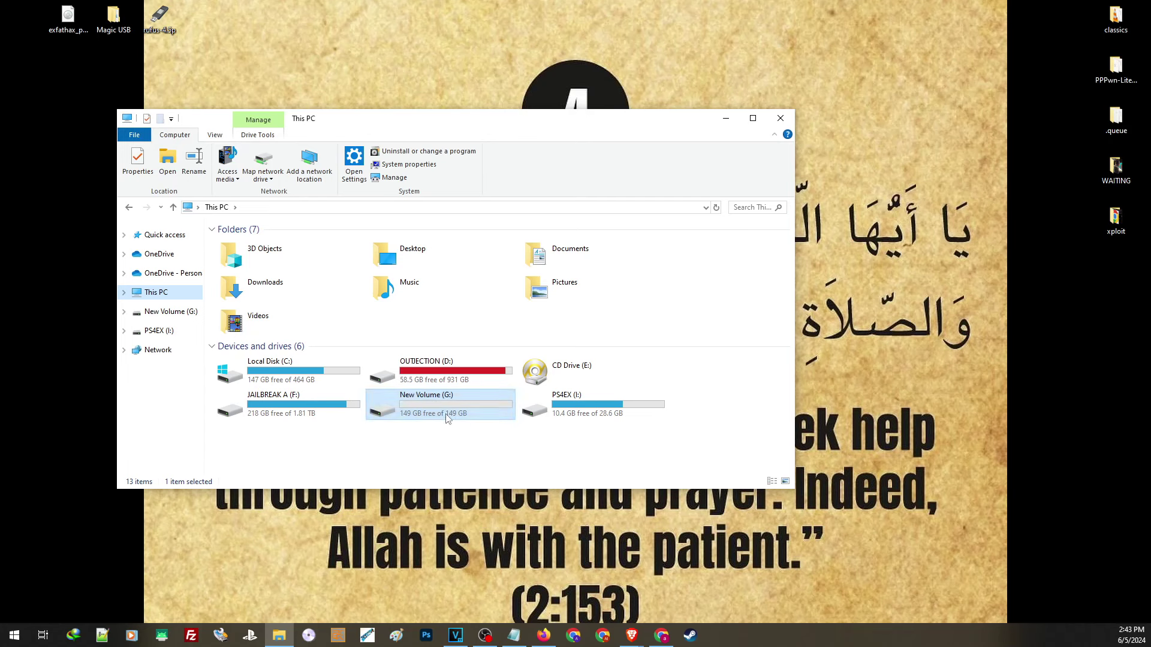
- Copy the System Volume Information folder from the desktop's Magic USB folder to New Volume (G:), overwriting the existing WPSettings.dat
double_click(447, 407)
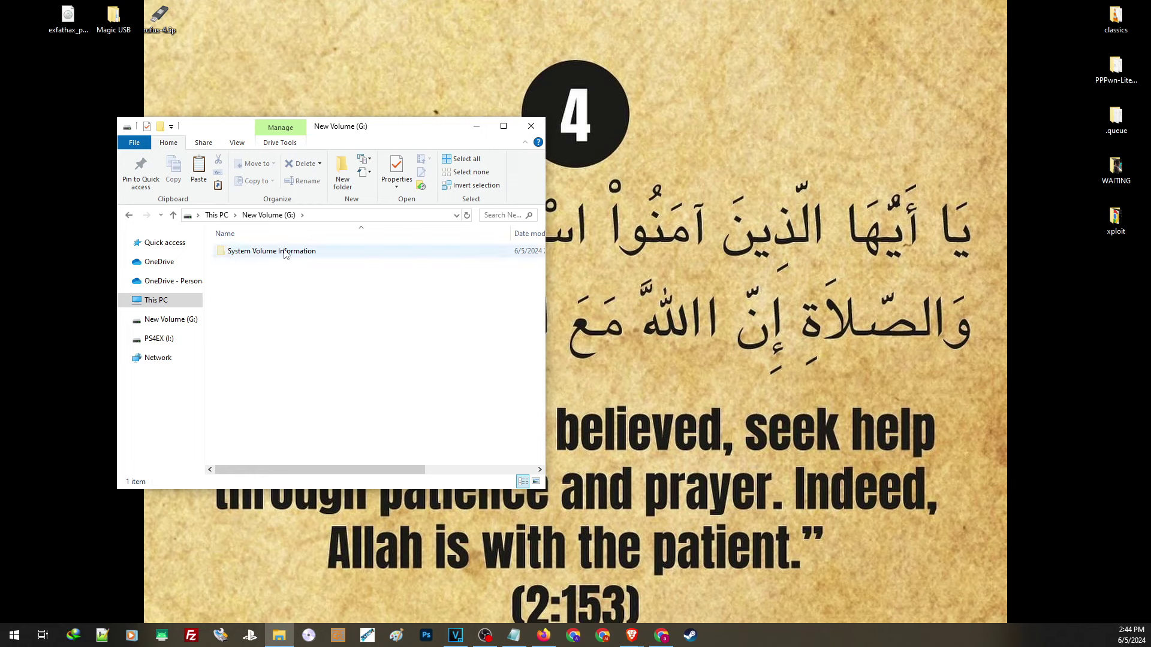
double_click(115, 18)
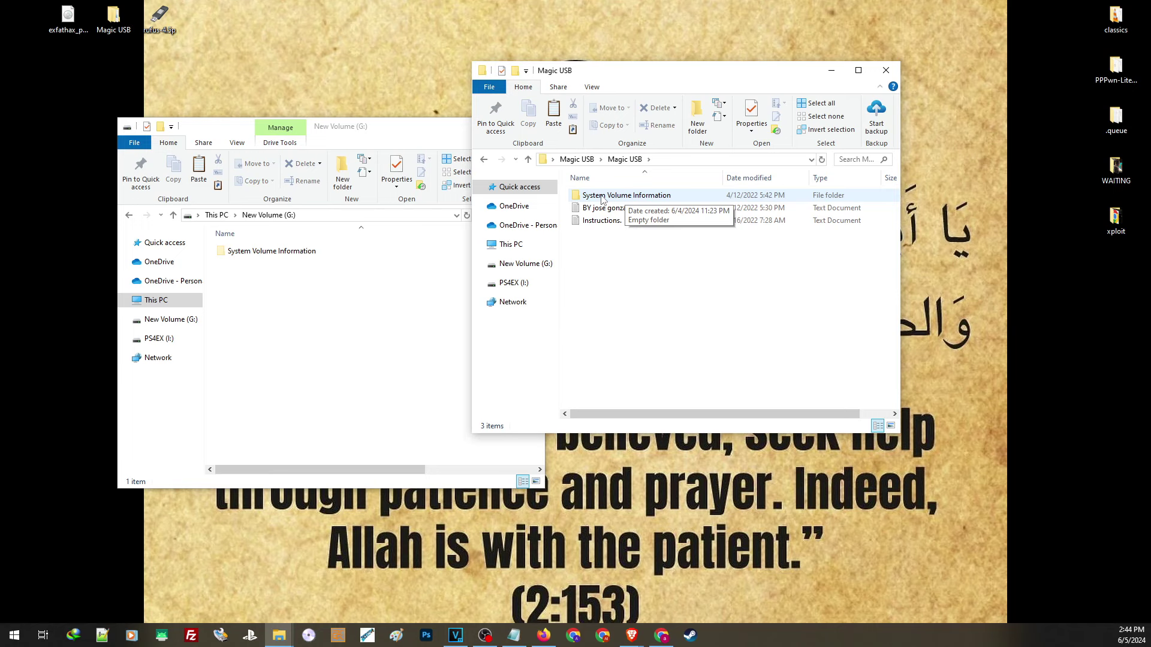
right_click(602, 200)
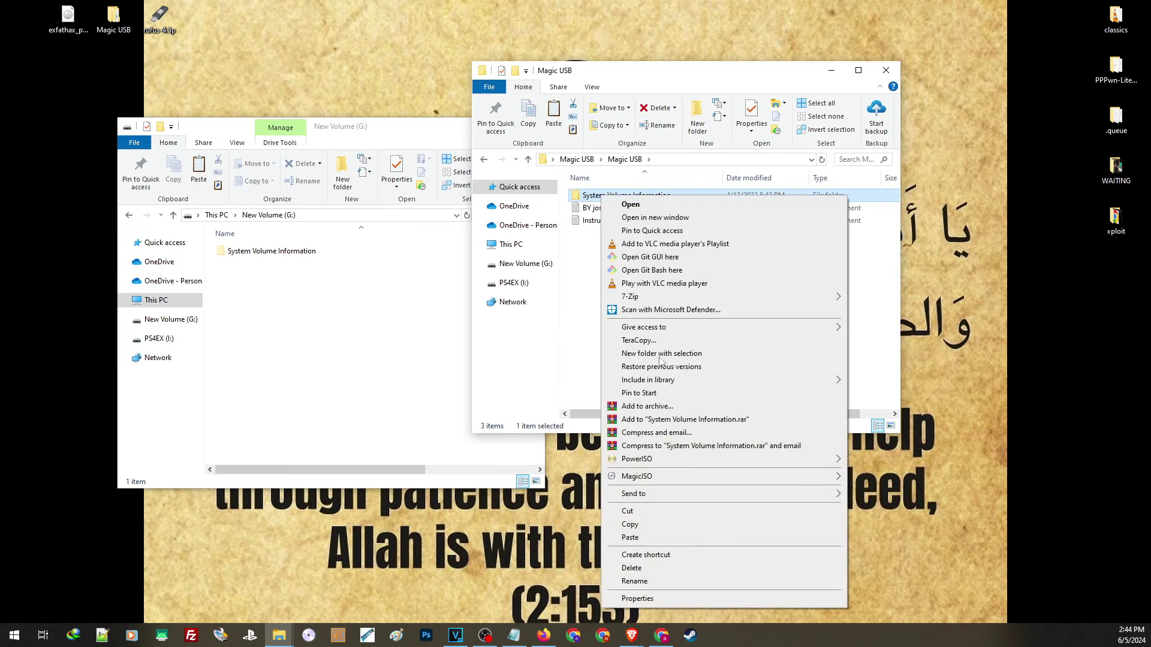
click(636, 526)
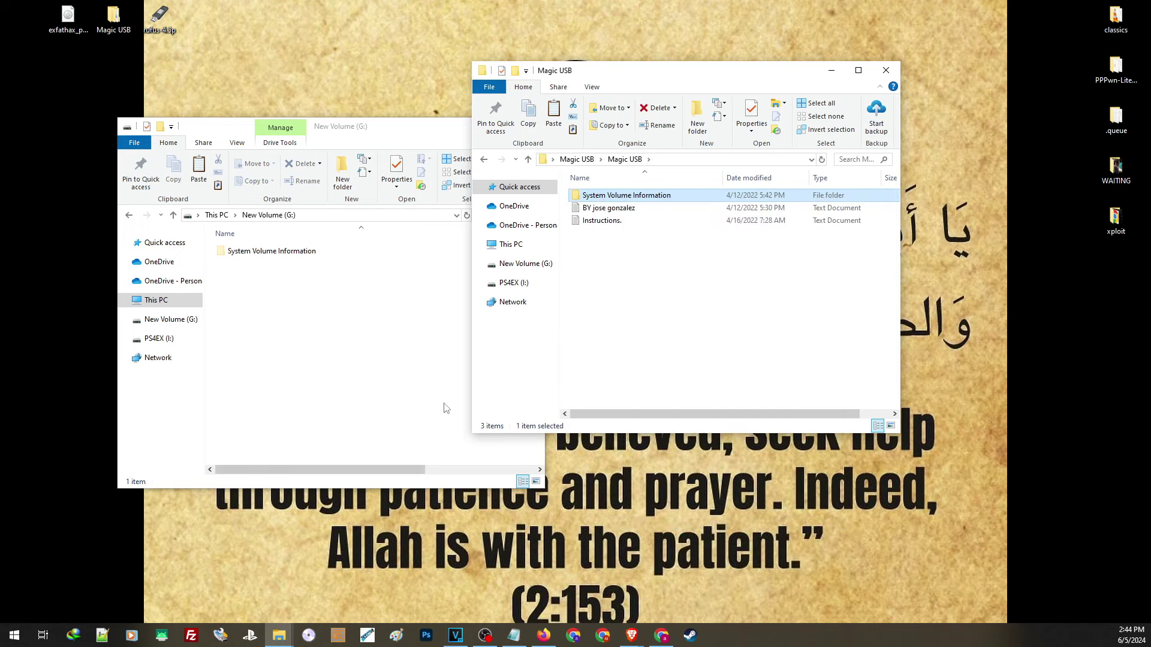
click(257, 324)
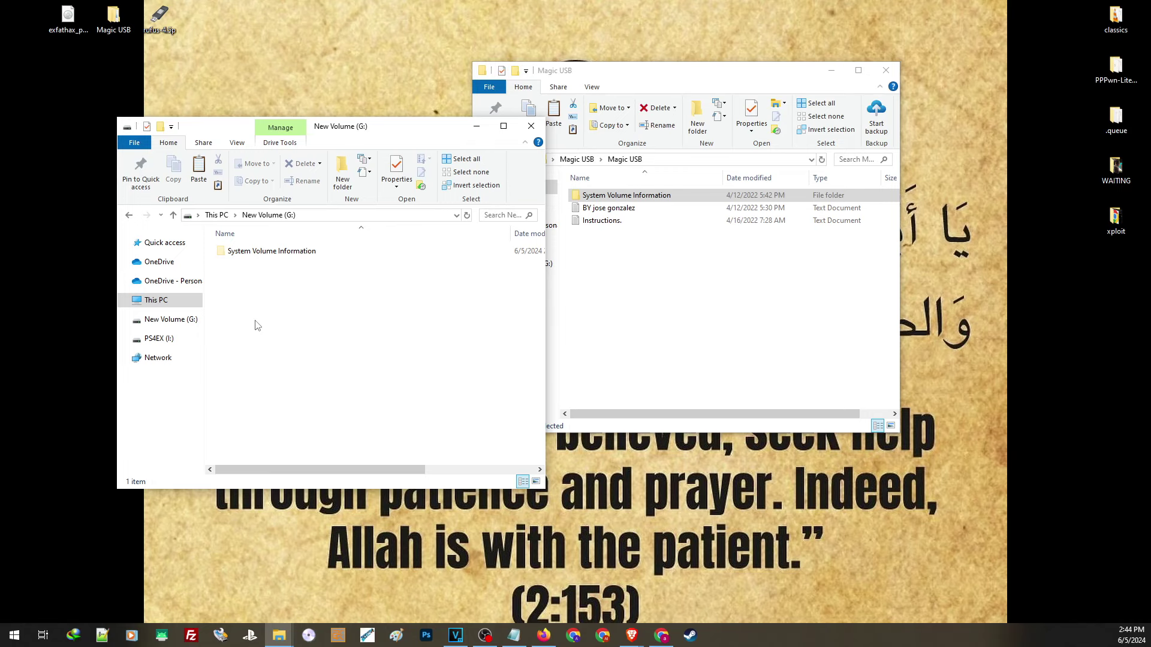
right_click(261, 283)
click(302, 364)
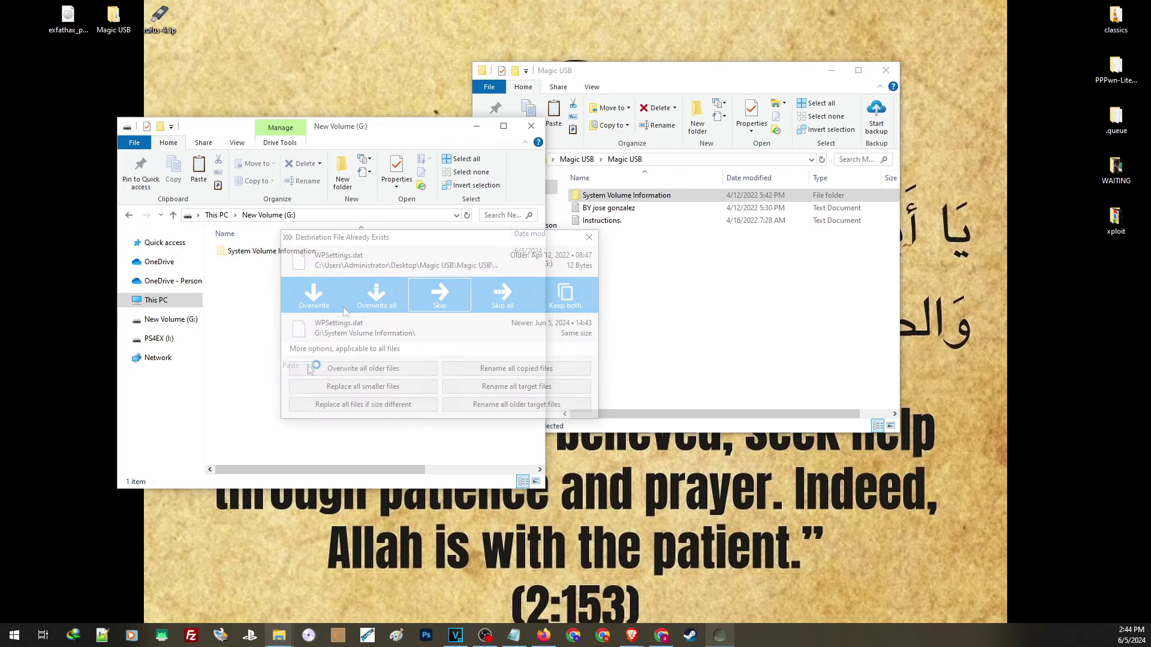
click(314, 295)
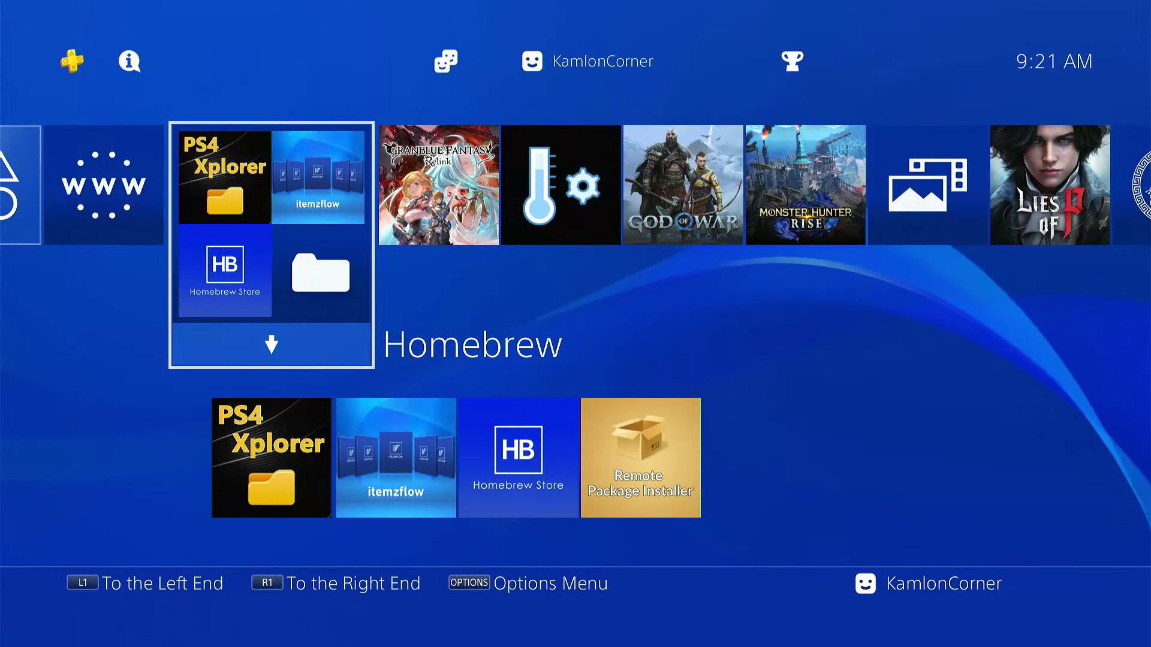
- Open the Internet Browser and close the browser window that loads the previous karo218.ir page
key(Left)
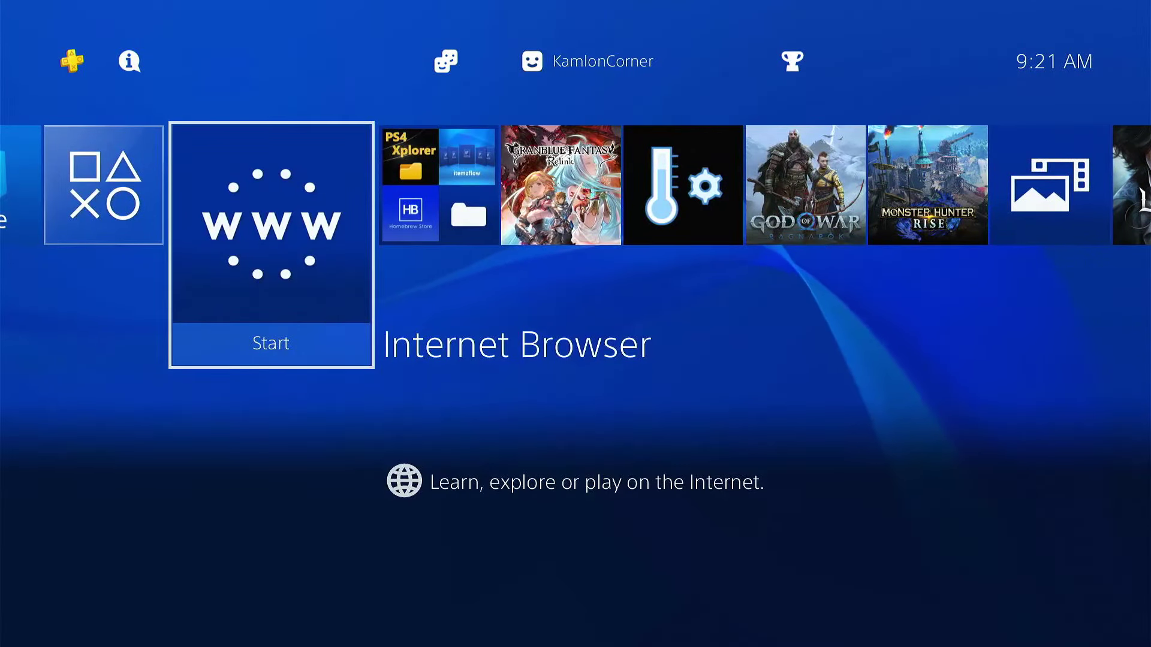
key(Return)
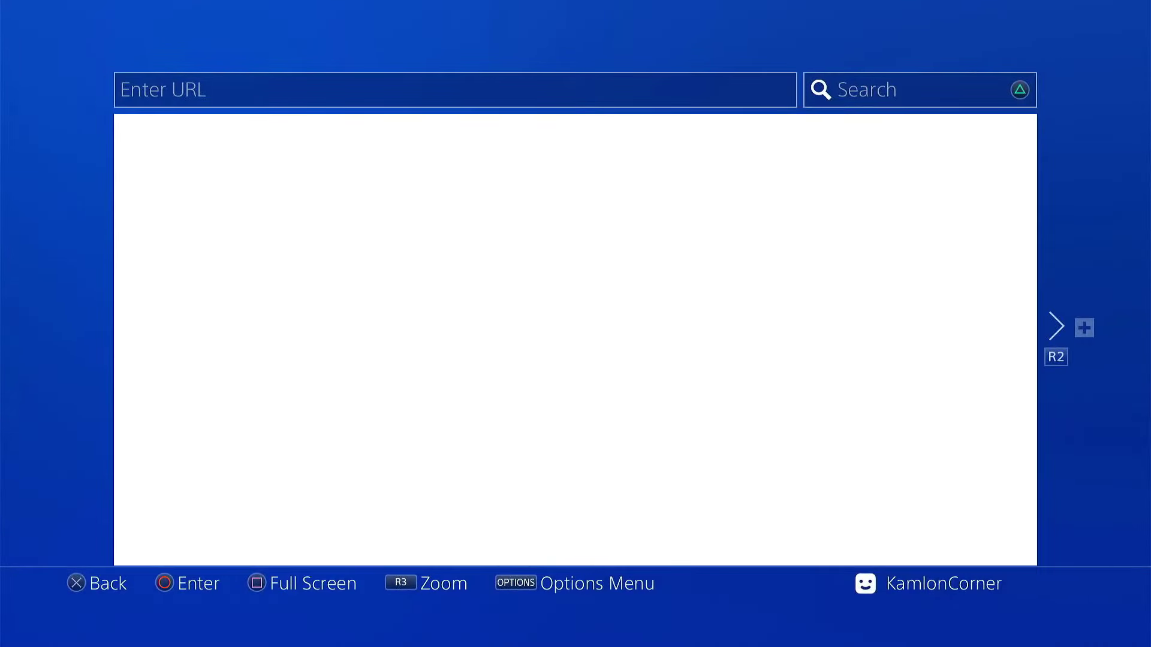
key(Menu)
key(Down)
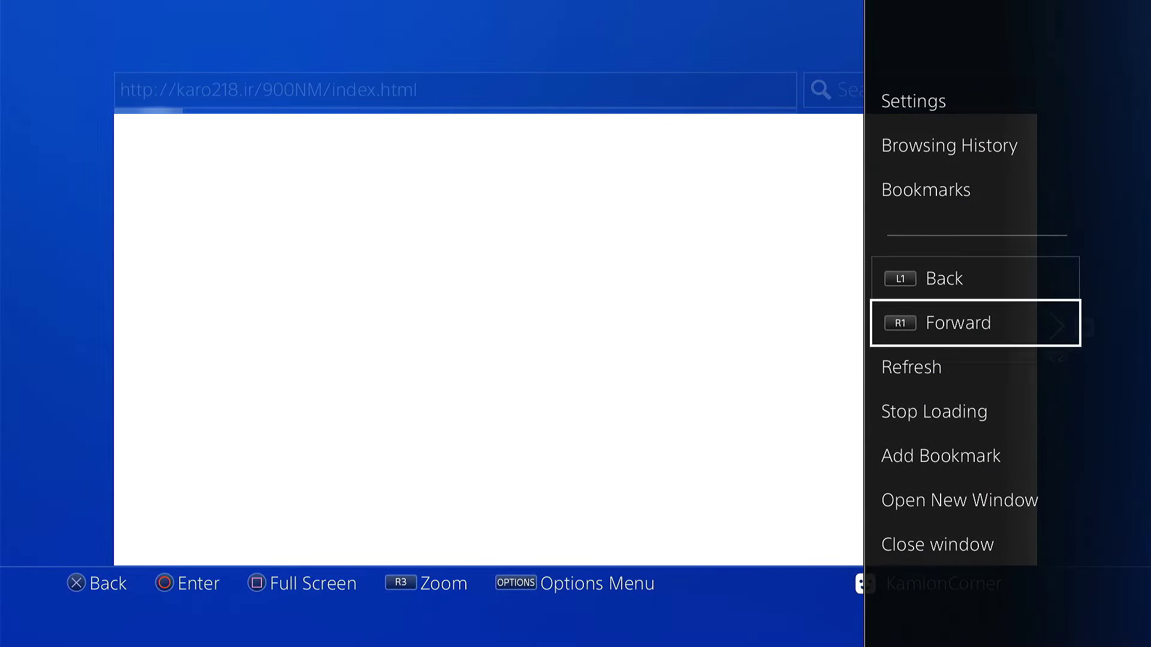
key(Down)
key(Down)
key(Down)
key(Down)
key(Down)
key(Return)
- Delete all entries from the browser's Frequently Used Pages
key(Menu)
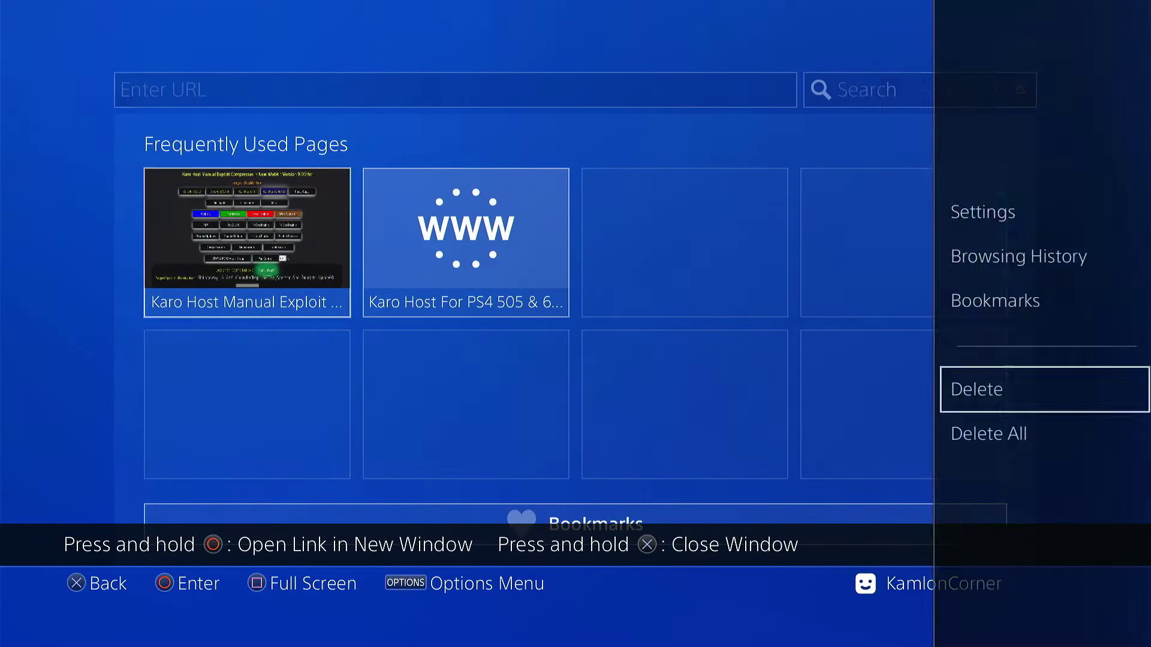
key(Down)
key(Return)
key(Return)
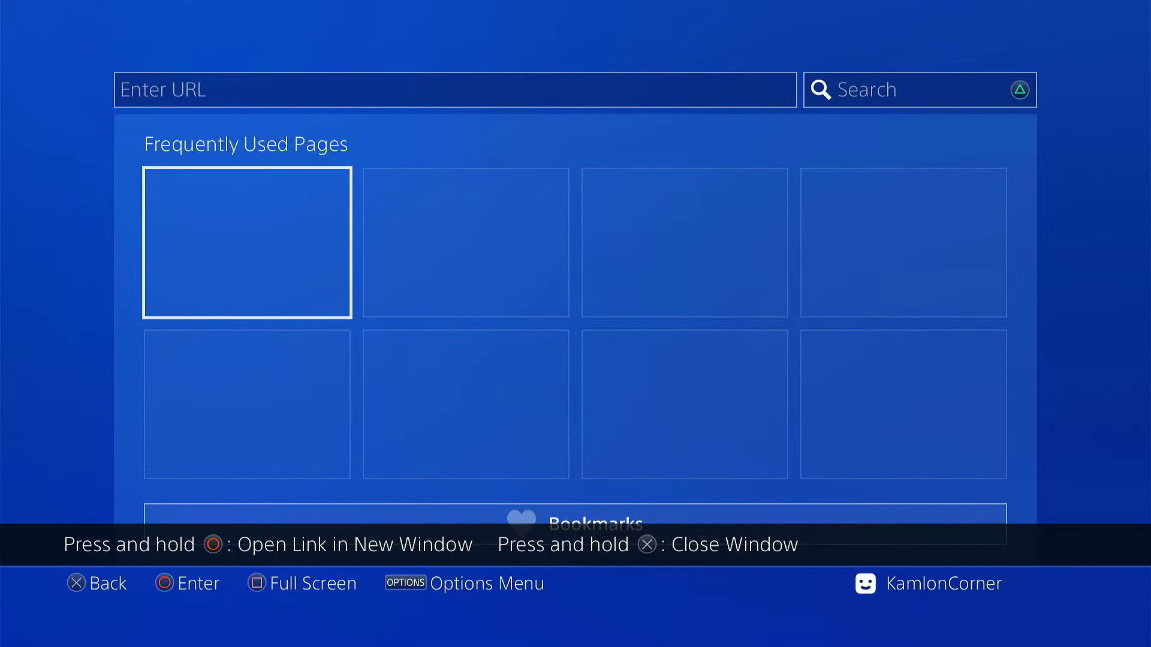
- Delete the cookies and clear the website data in the browser settings, returning to the start page when done
key(Menu)
key(Up)
key(Up)
key(Return)
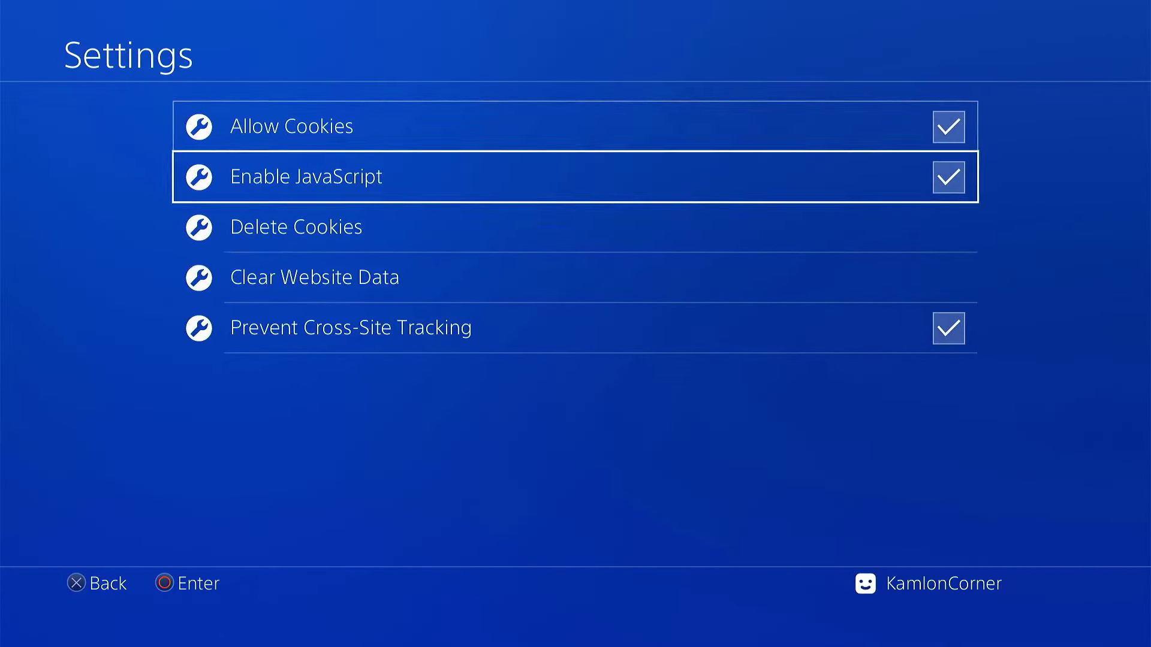
key(Down)
key(Down)
key(Up)
key(Return)
key(Return)
key(Down)
key(Return)
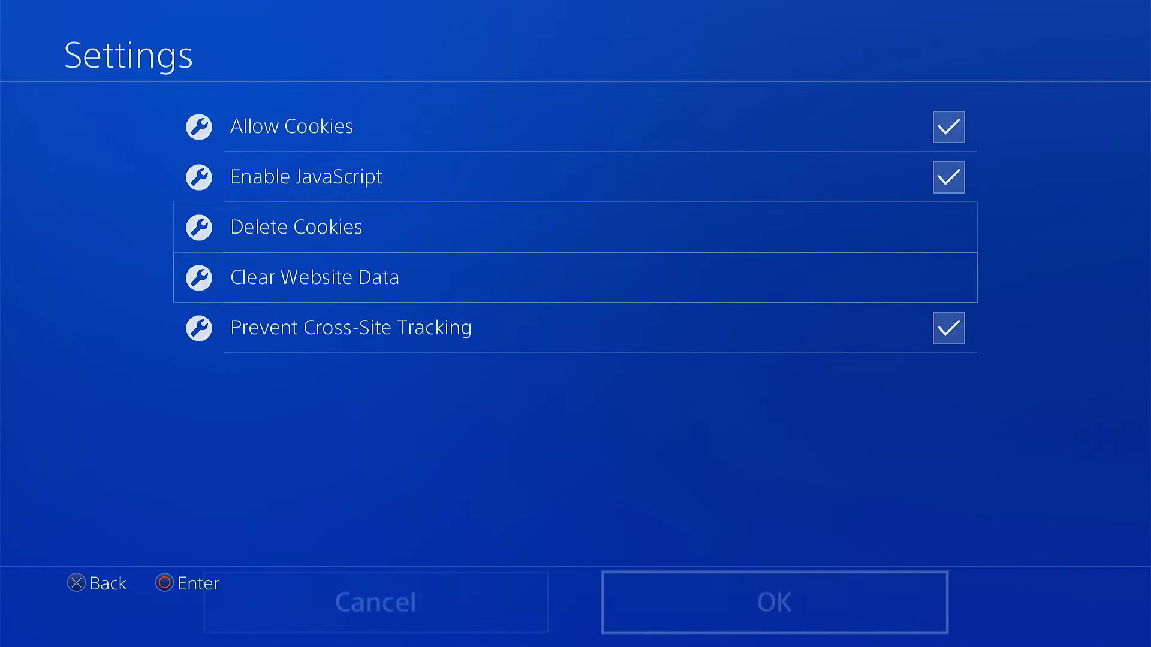
key(Return)
key(Up)
key(Escape)
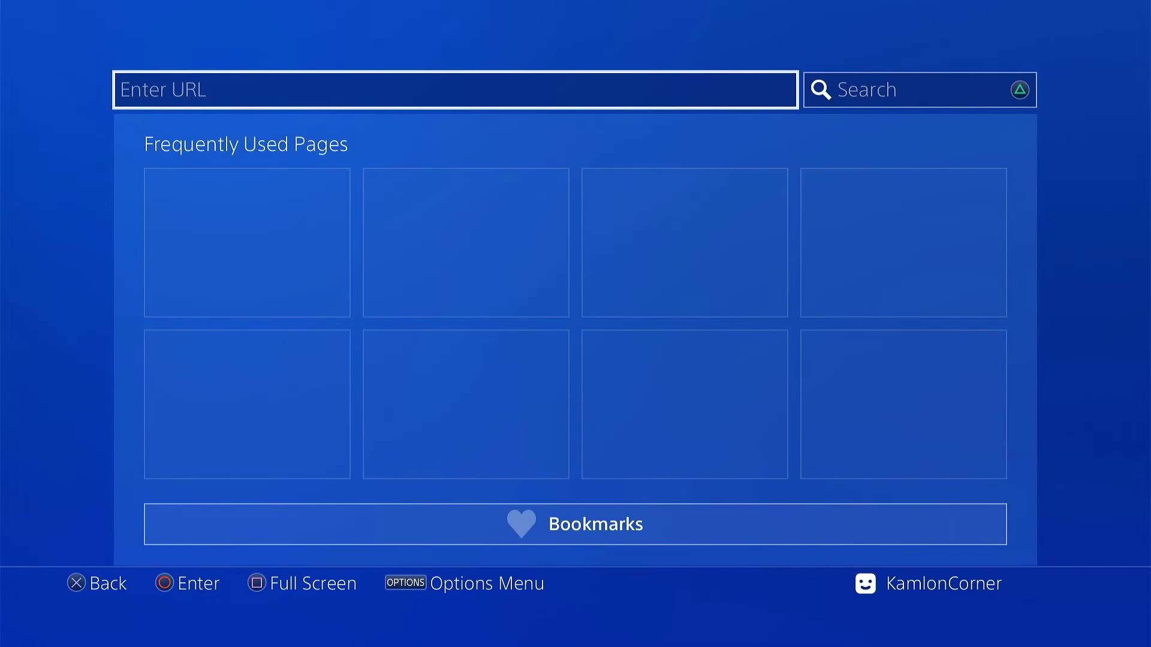
- Enter karo218.ir as the URL, using the suggested completions, and load the Karo Host page
key(Return)
key(Right)
key(Right)
key(Right)
text(k)
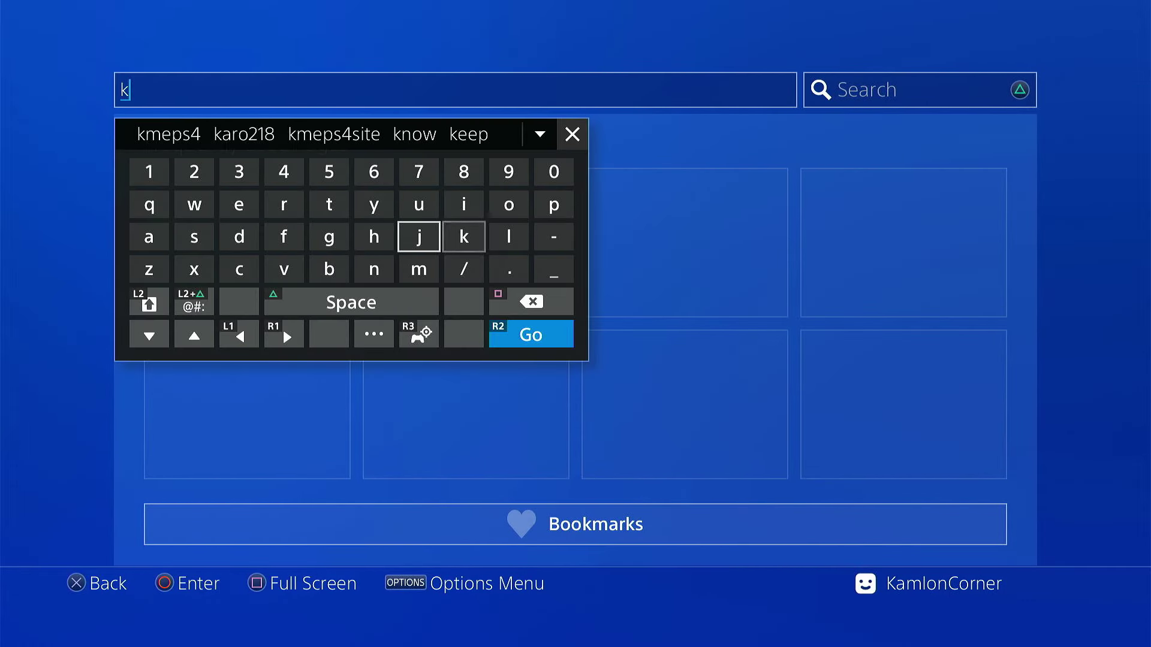
key(Left)
key(Left)
key(Left)
key(Left)
key(Left)
key(Left)
key(Right)
key(Up)
key(Up)
key(Up)
key(Return)
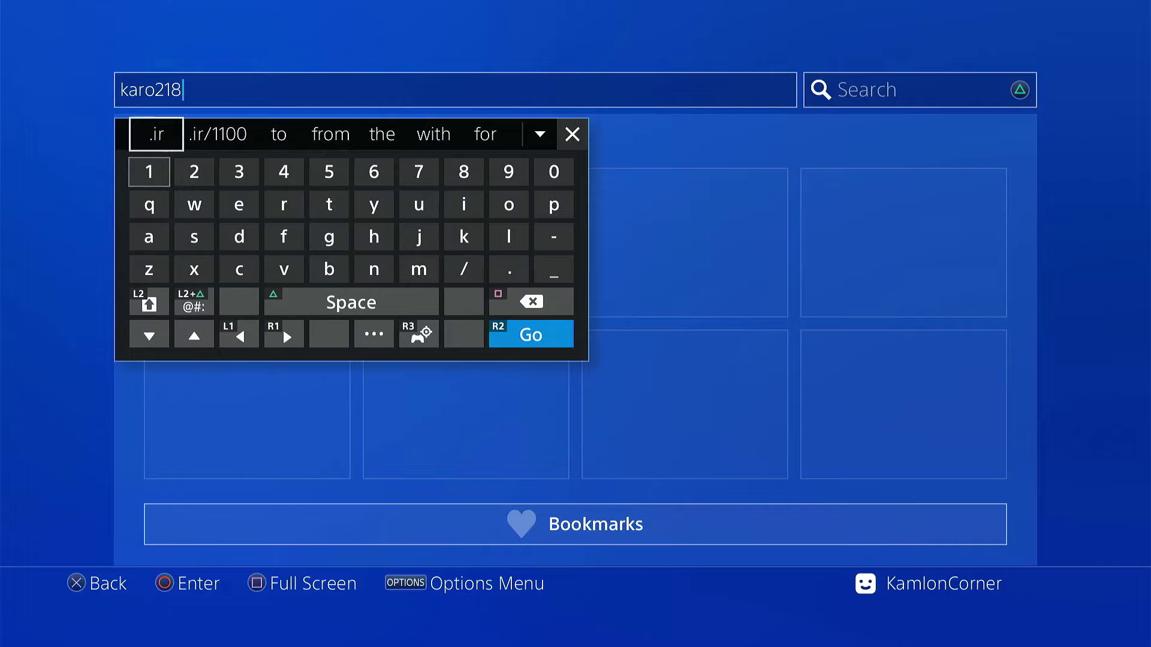
key(Return)
key(Return)
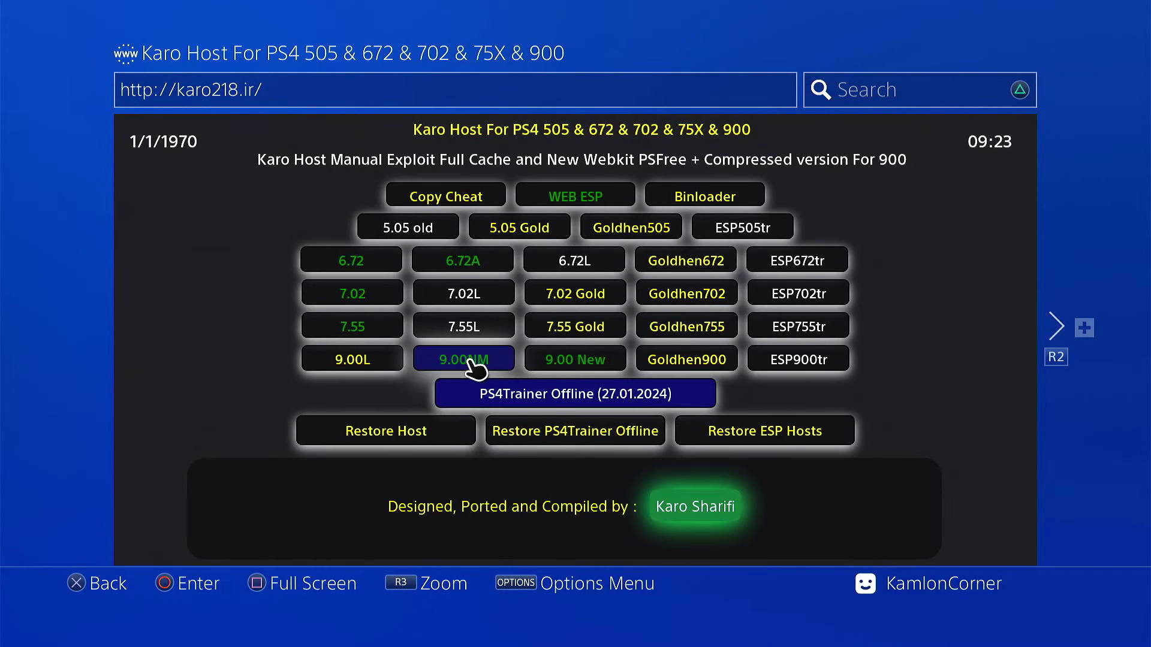
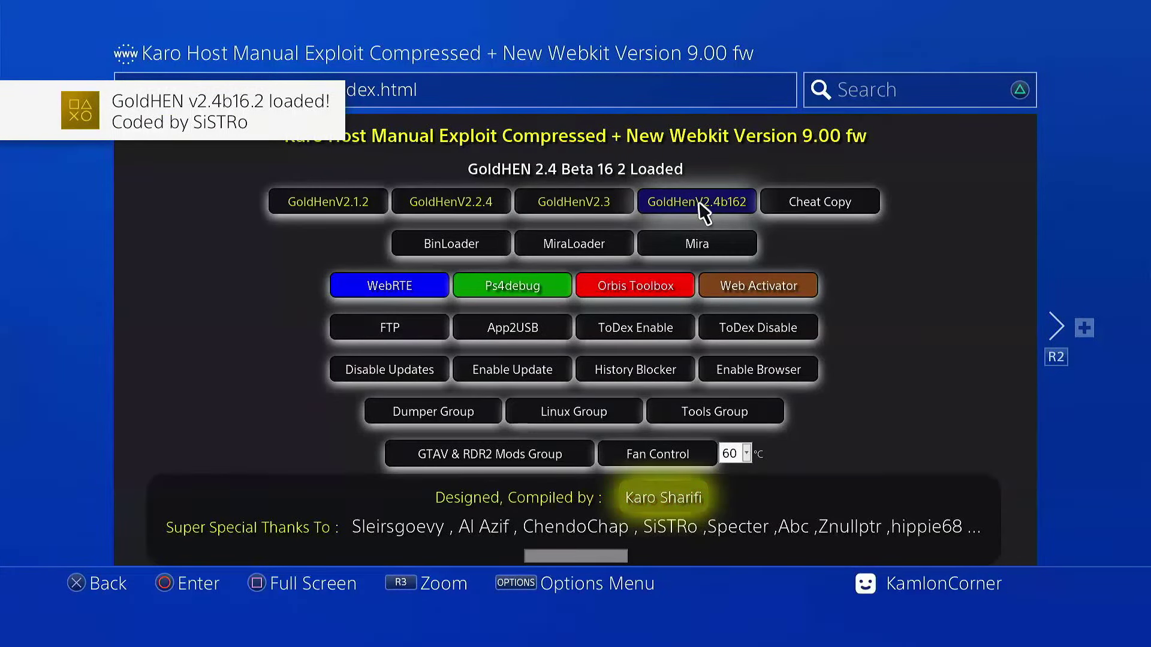
- Return to the home screen and start PS4-Xplorer from the Homebrew folder
key(super)
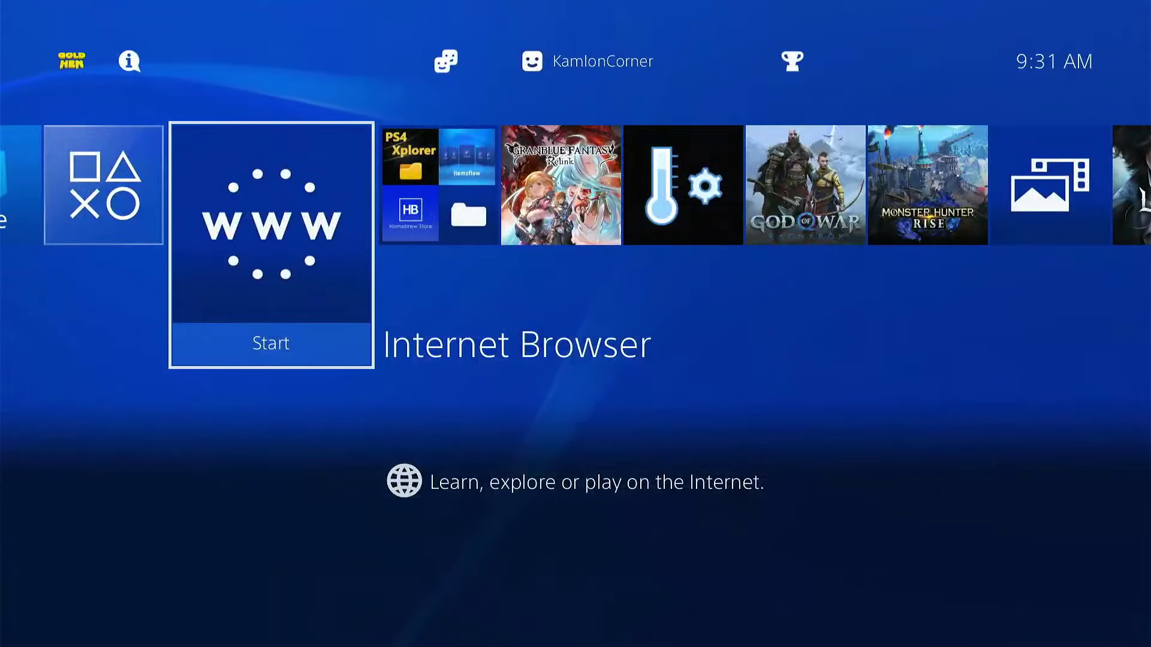
key(Right)
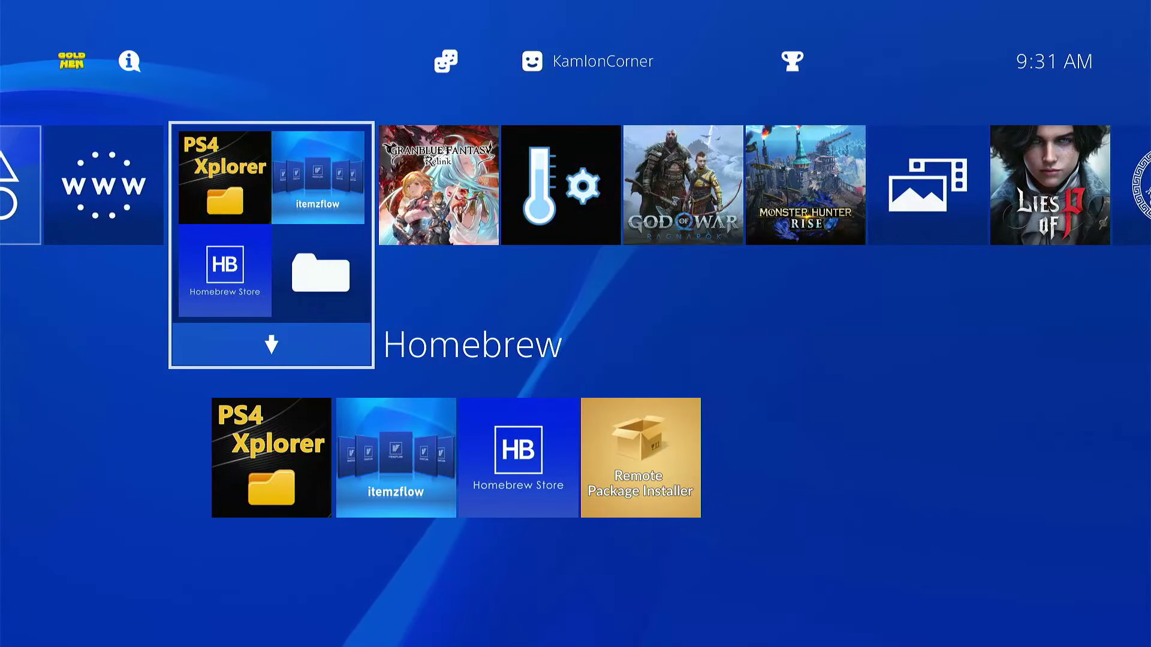
key(Down)
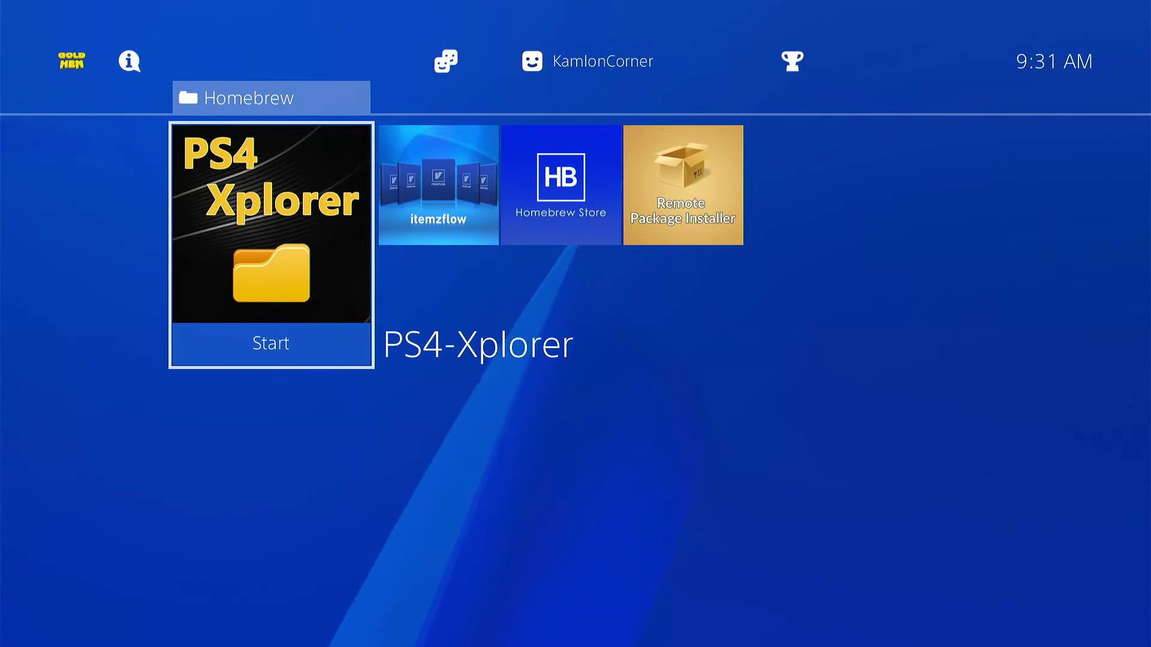
key(Return)
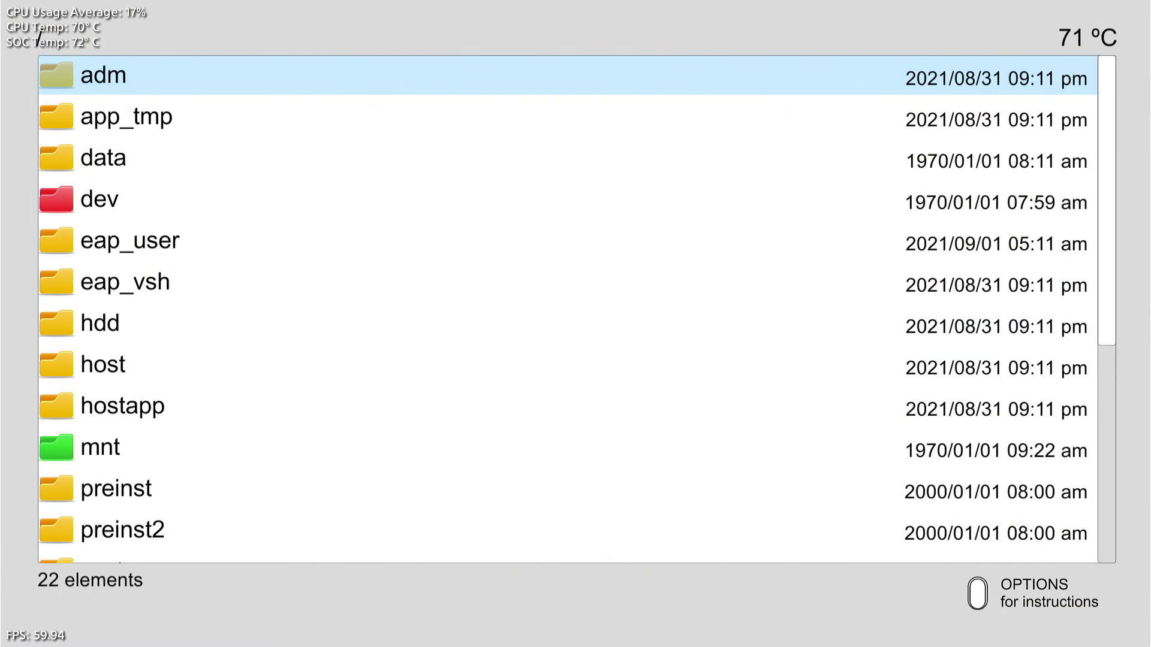
- Open the usb0 folder inside the mnt directory
key(Down)
key(Down)
key(Down)
key(Down)
key(Down)
key(Down)
key(Down)
key(Down)
key(Down)
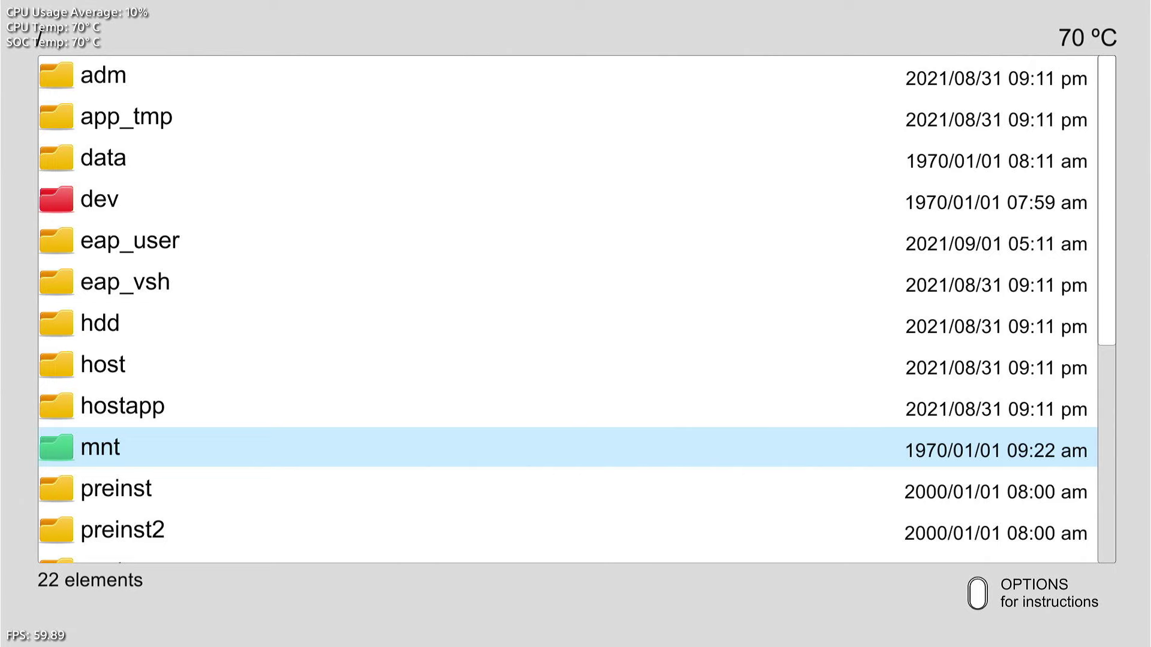
key(Return)
key(Down)
key(Down)
key(Down)
key(Down)
key(Down)
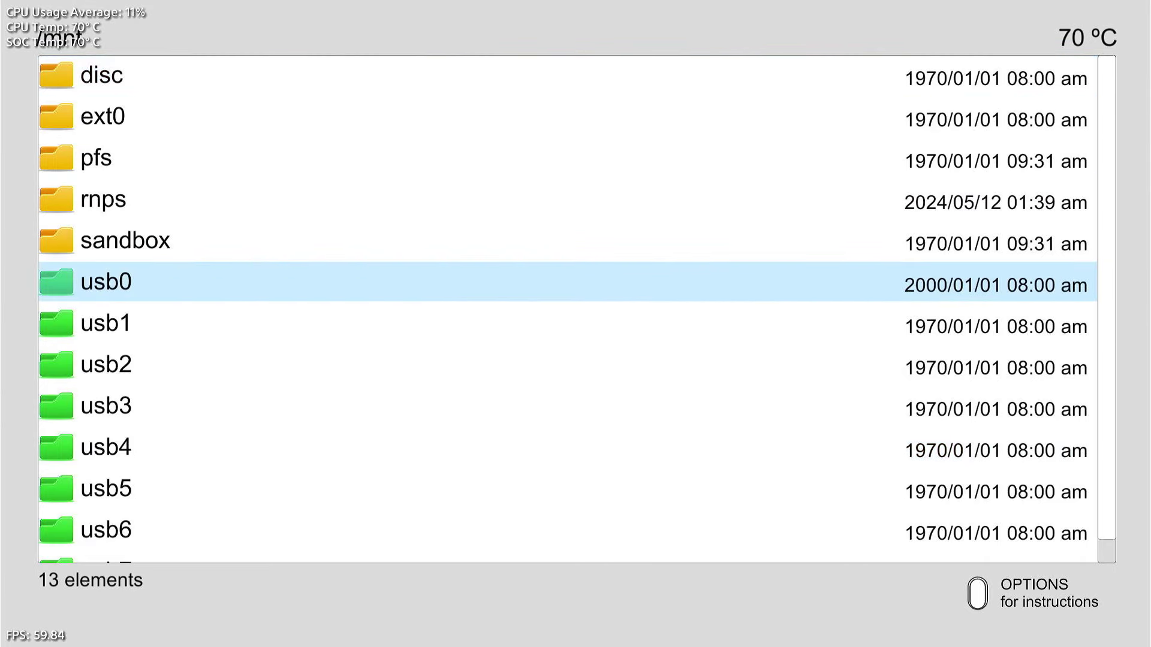
key(Return)
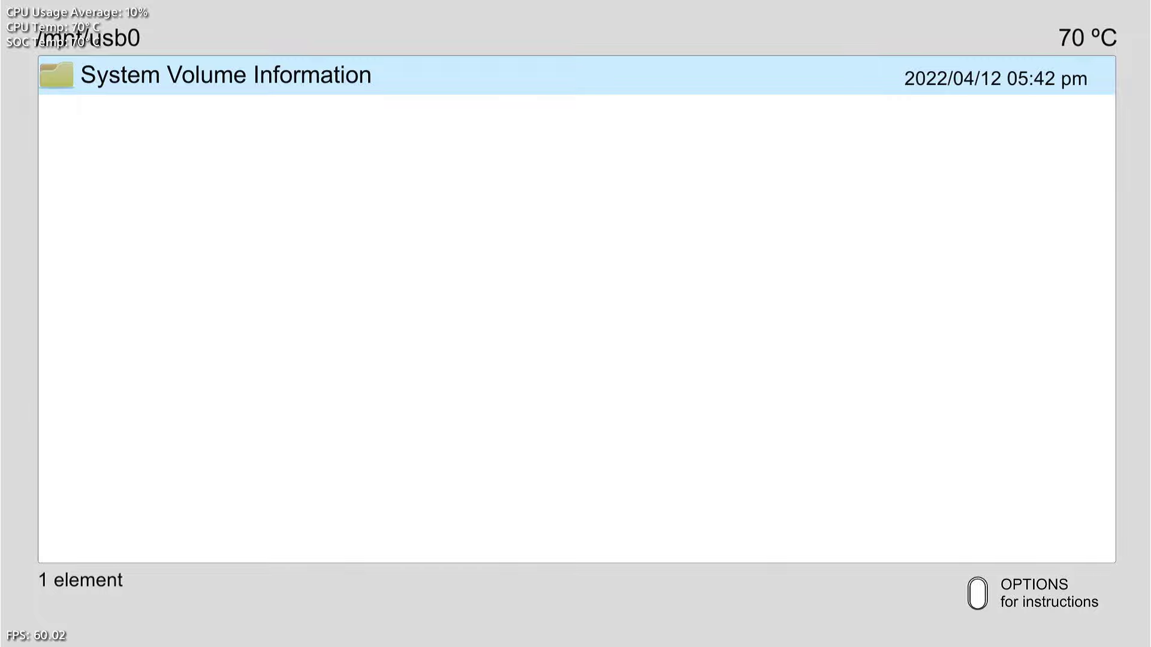
- Delete the System Volume Information folder from /mnt/usb0 and confirm the deletion
key(Menu)
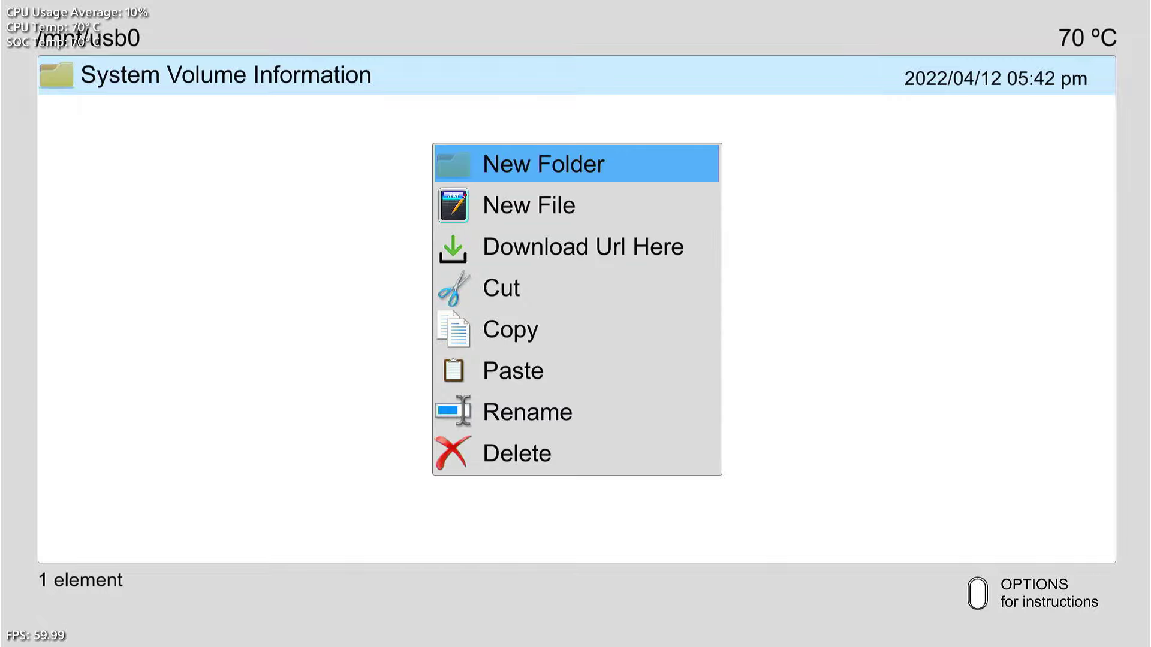
key(Down)
key(Down)
key(Down)
key(Down)
key(Down)
key(Down)
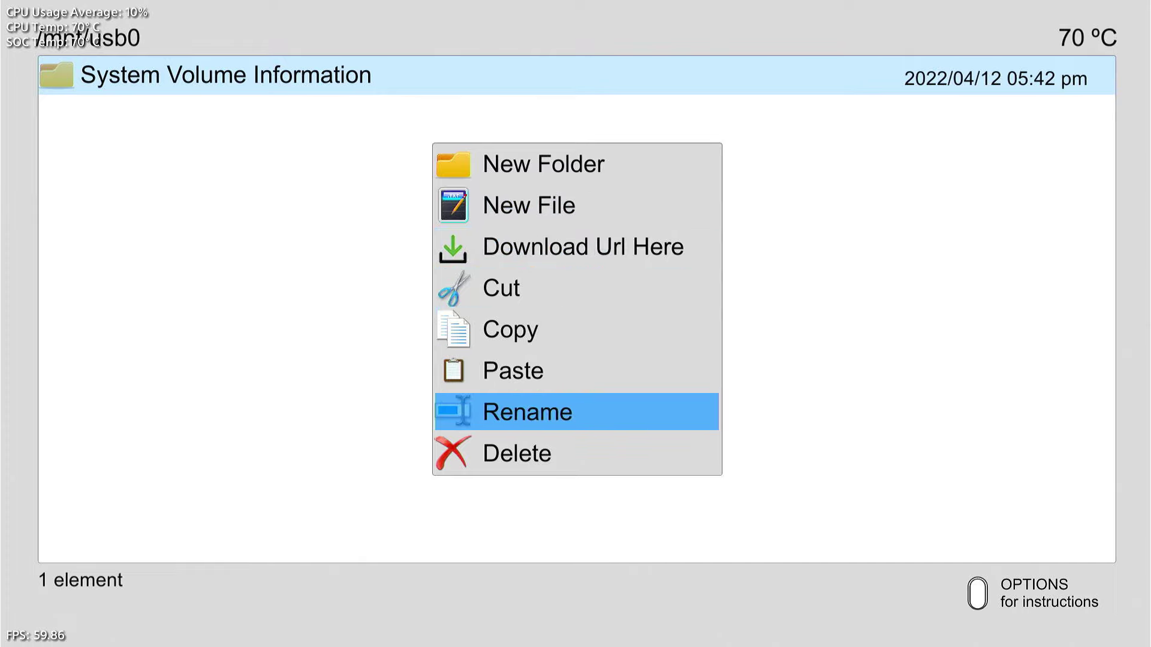
key(Down)
key(Return)
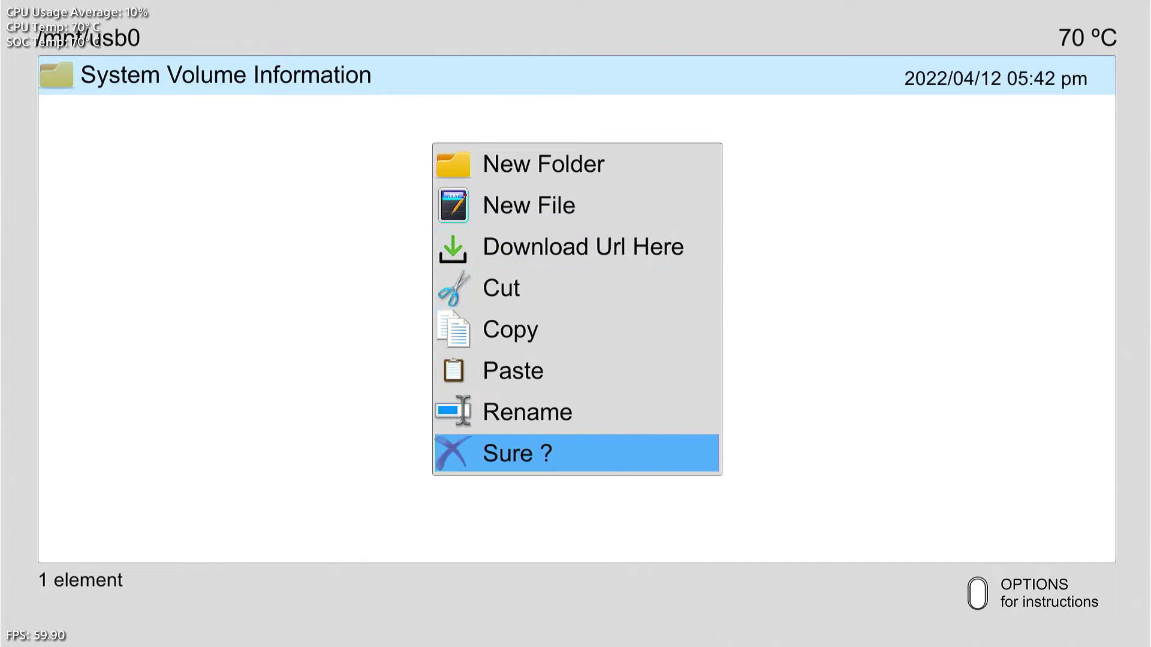
key(Return)
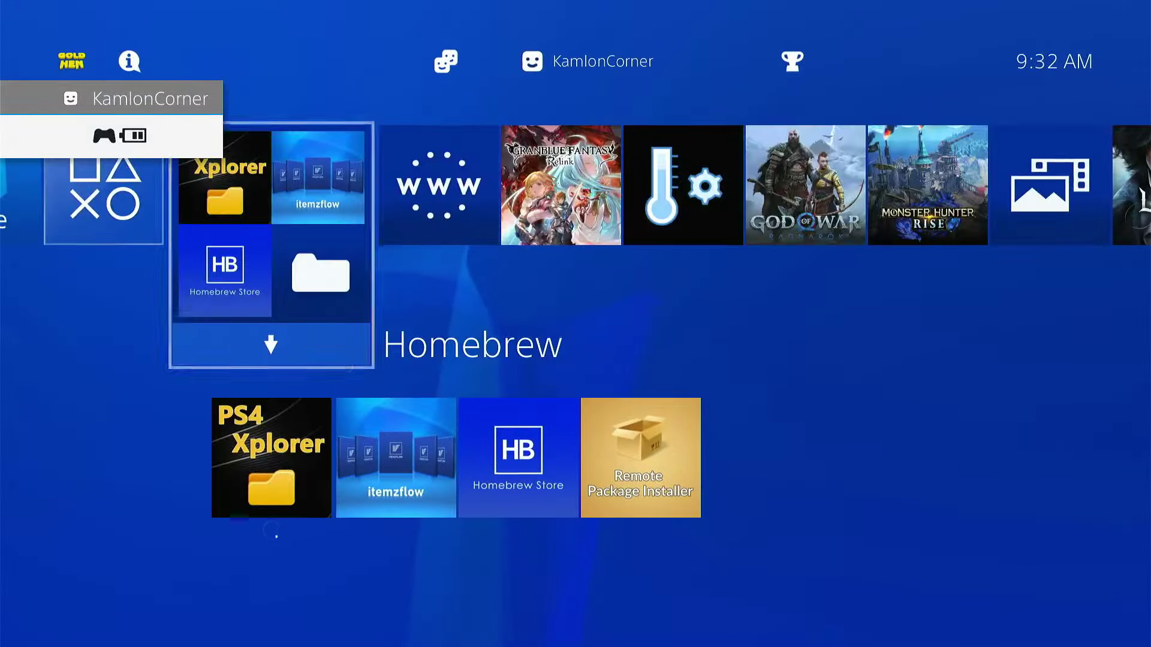
- Open the GoldHEN settings from the home screen's function area
key(Up)
key(Left)
key(Left)
key(Left)
key(Left)
key(Left)
key(Left)
key(Left)
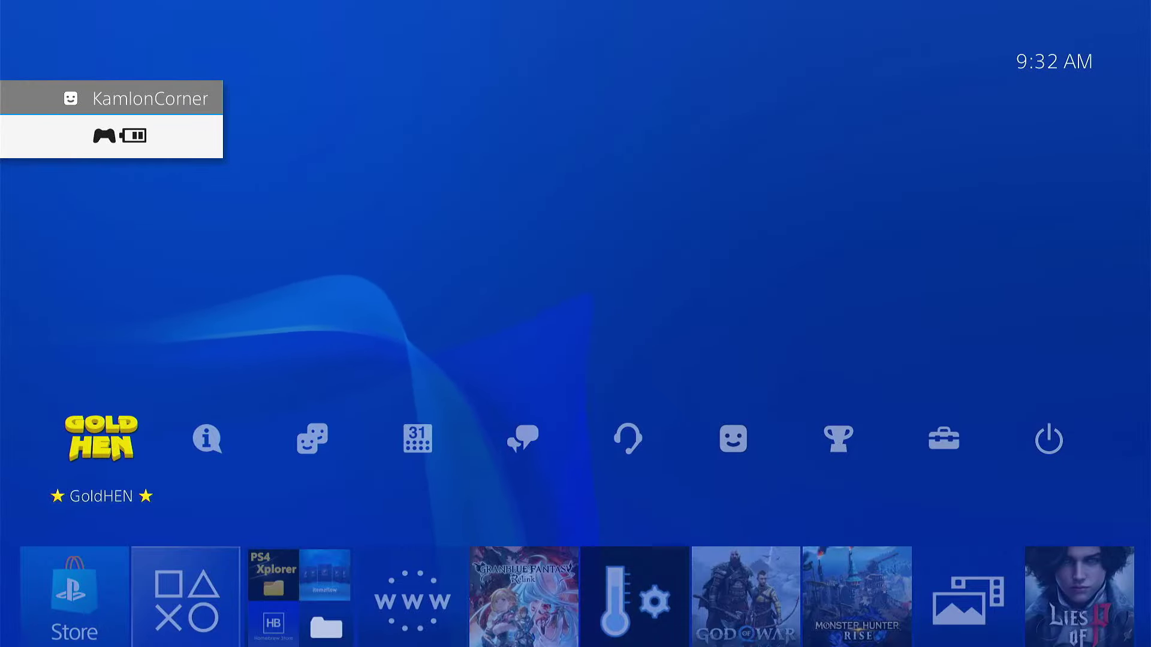
key(Return)
- Turn on Enable FTP Server in GoldHEN's Servers Settings
key(Down)
key(Down)
key(Down)
key(Down)
key(Down)
key(Up)
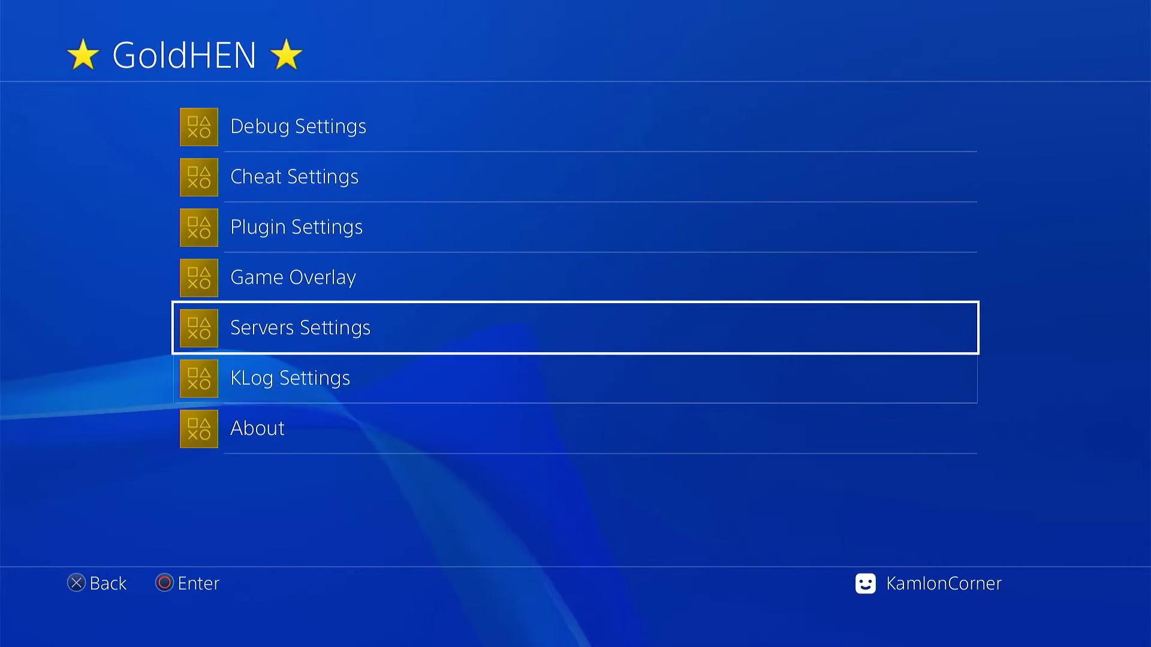
key(Return)
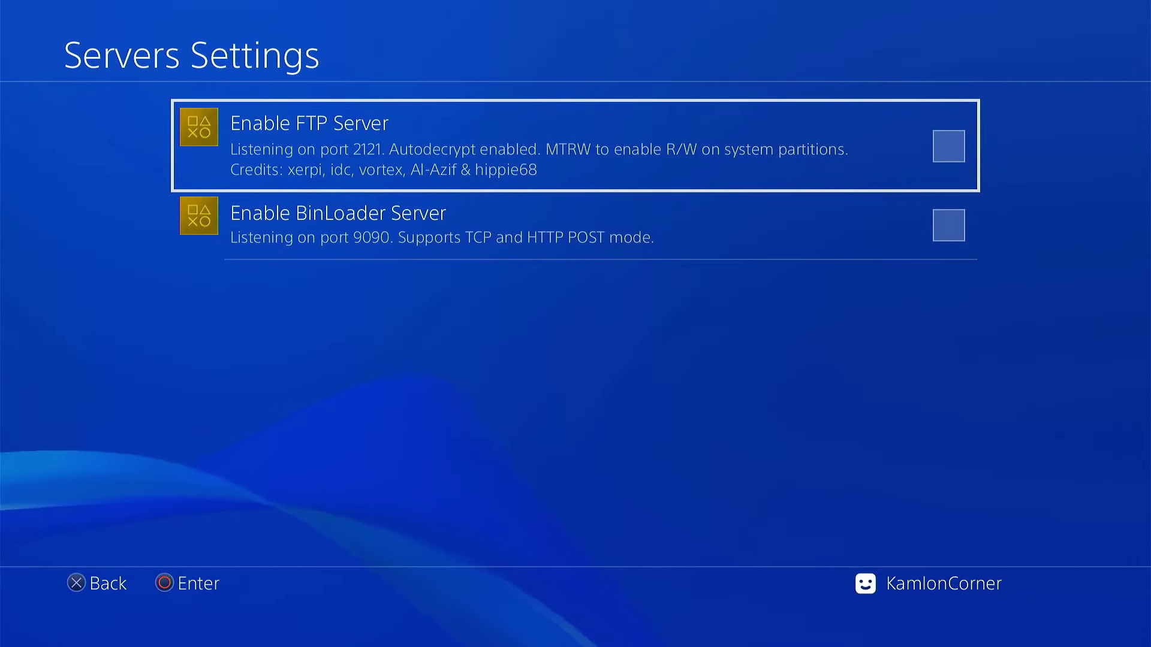
key(Return)
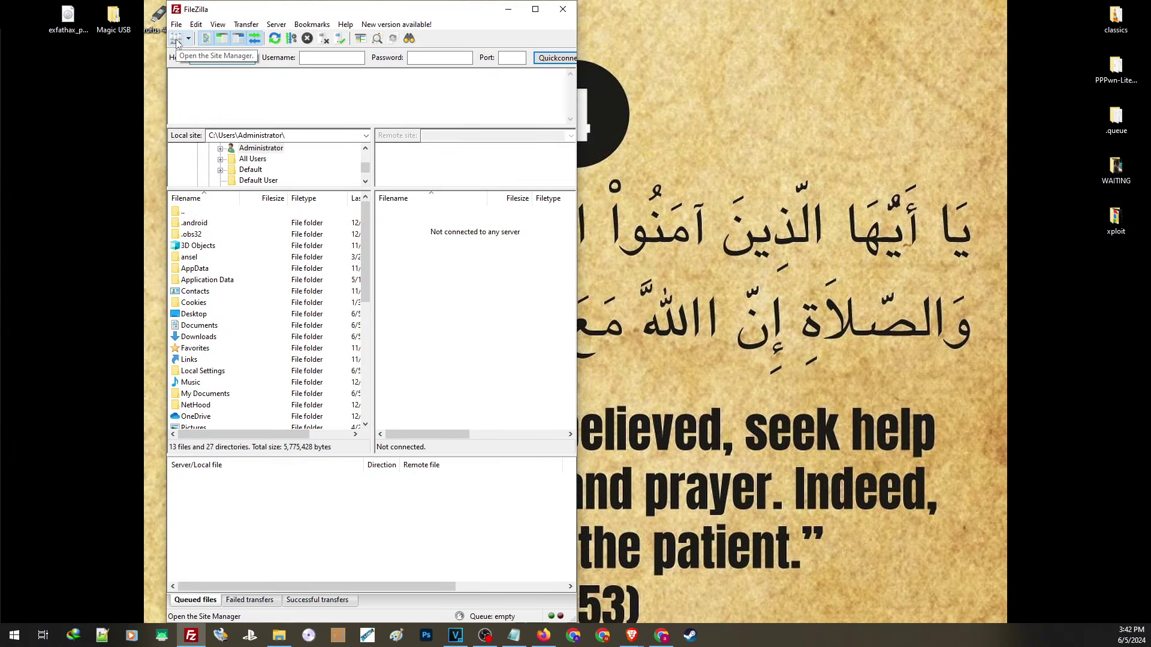
- In FileZilla, check the saved PS3 site's host and port 2121, connect to it, and open the remote /mnt/usb0 folder
click(176, 39)
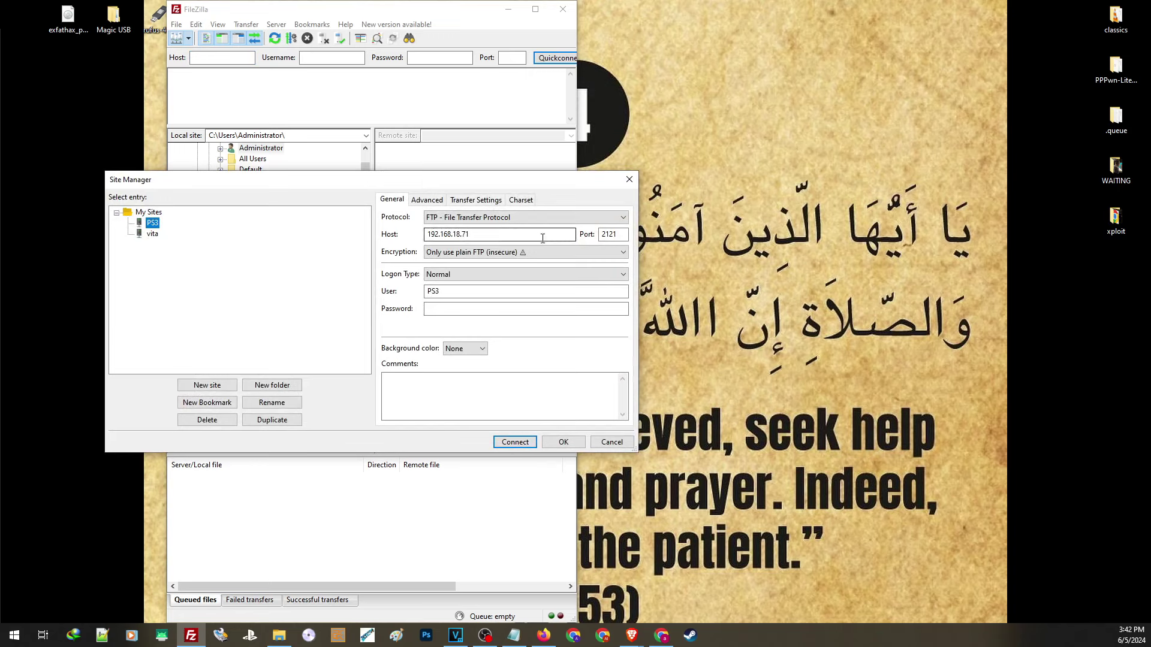
double_click(446, 234)
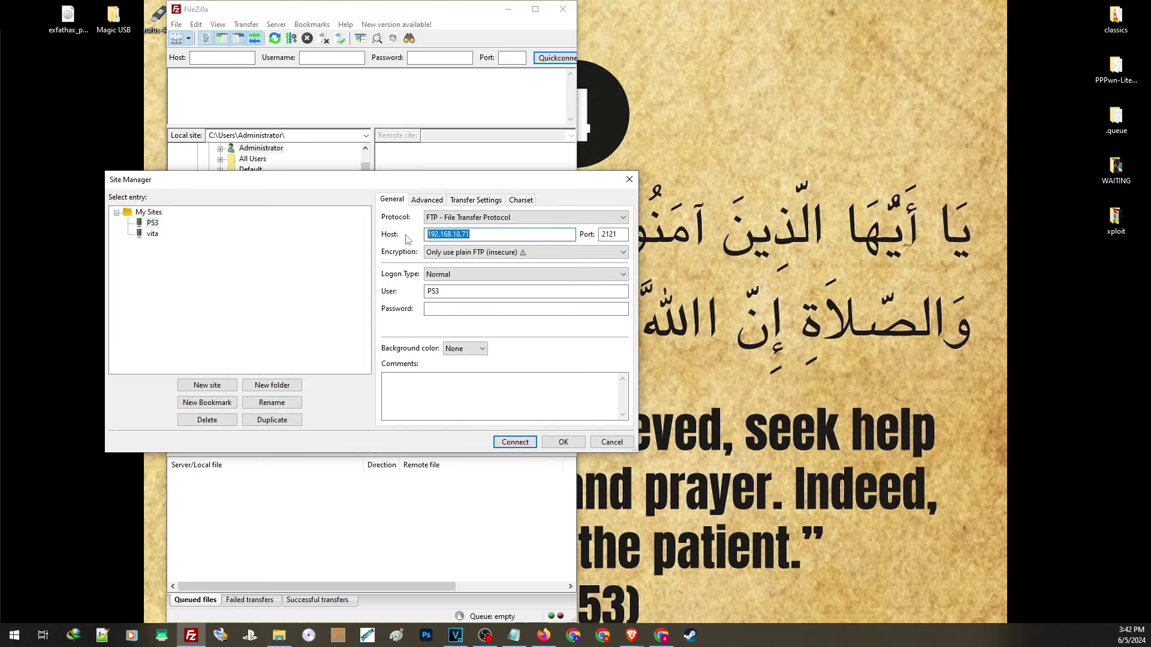
click(620, 236)
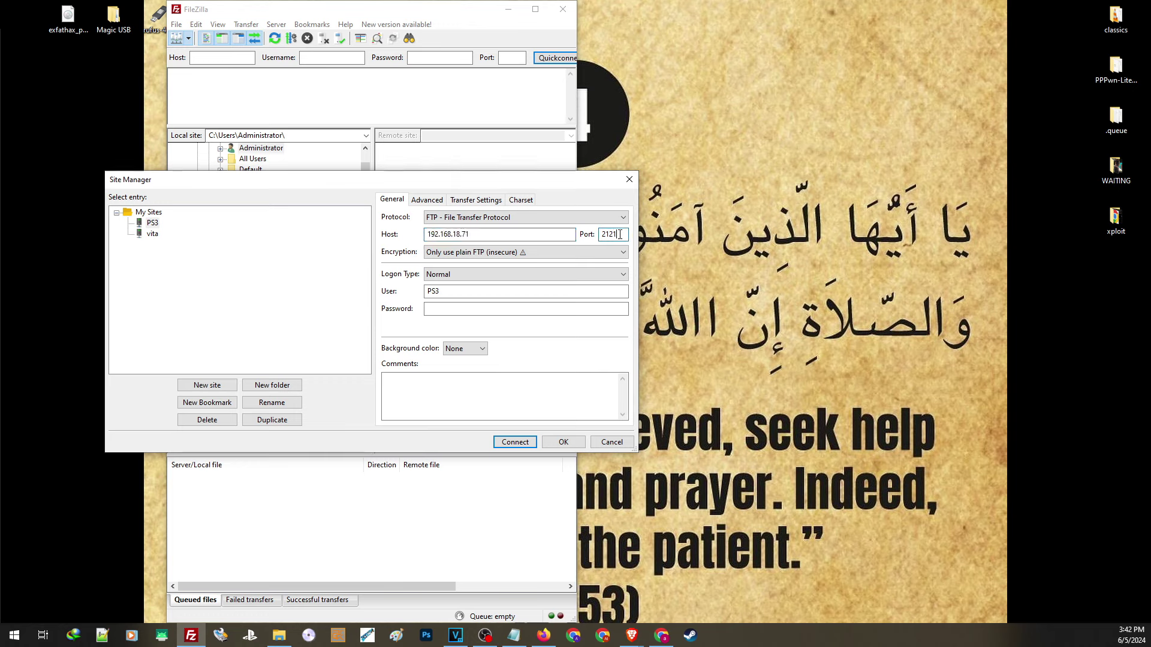
click(515, 443)
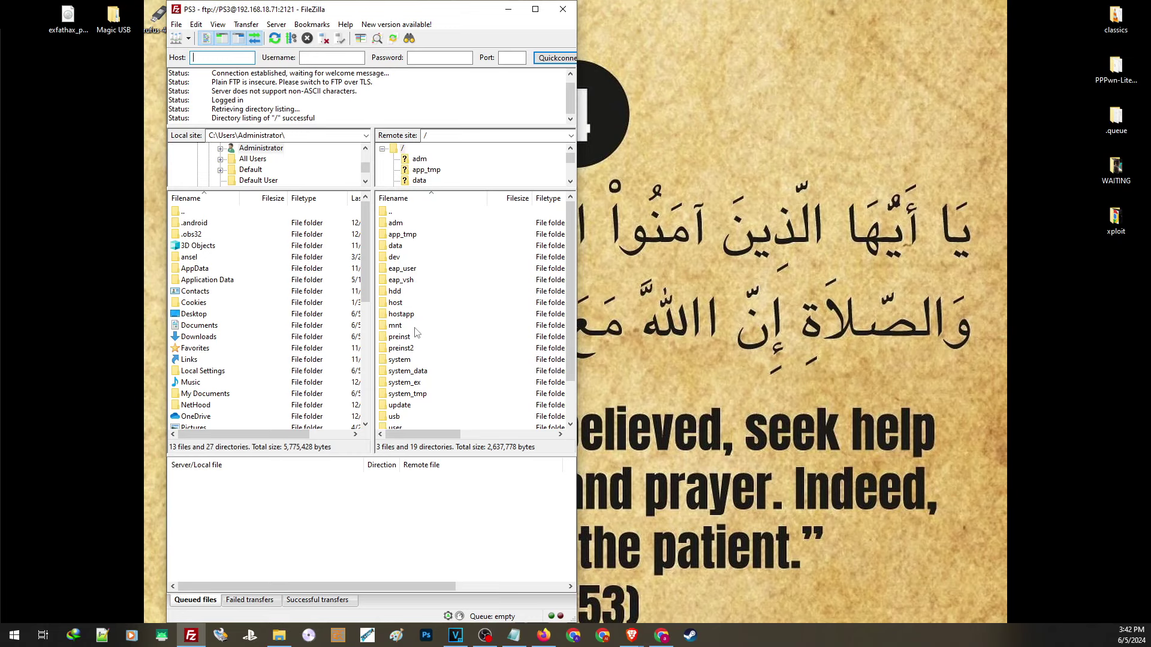
double_click(397, 326)
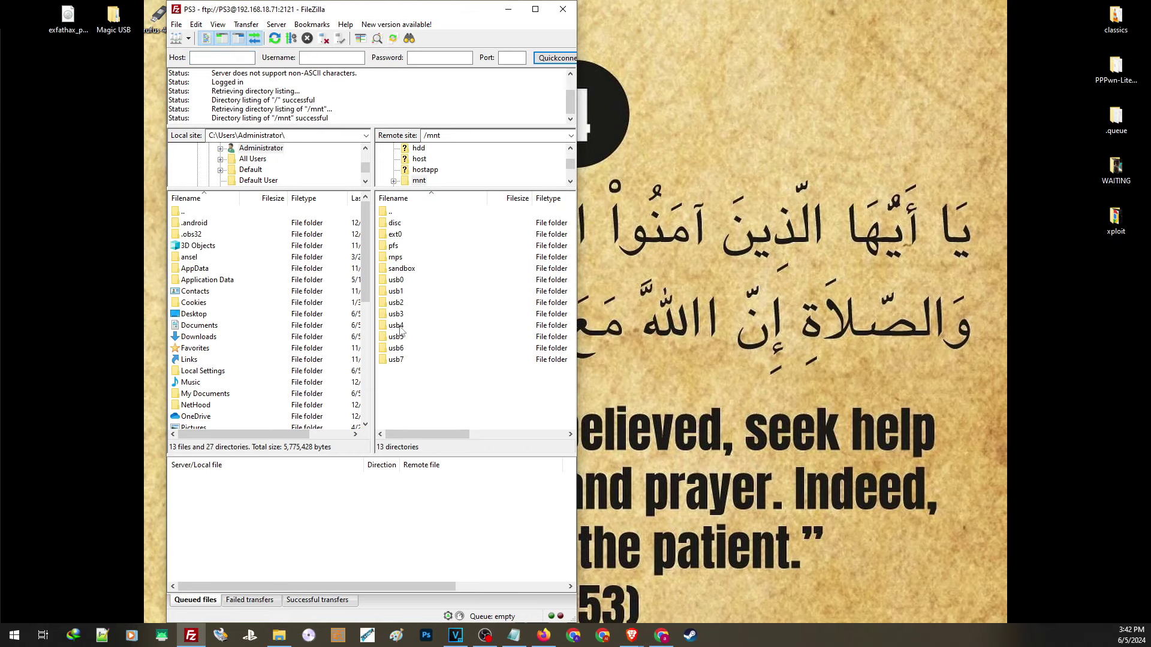
double_click(399, 281)
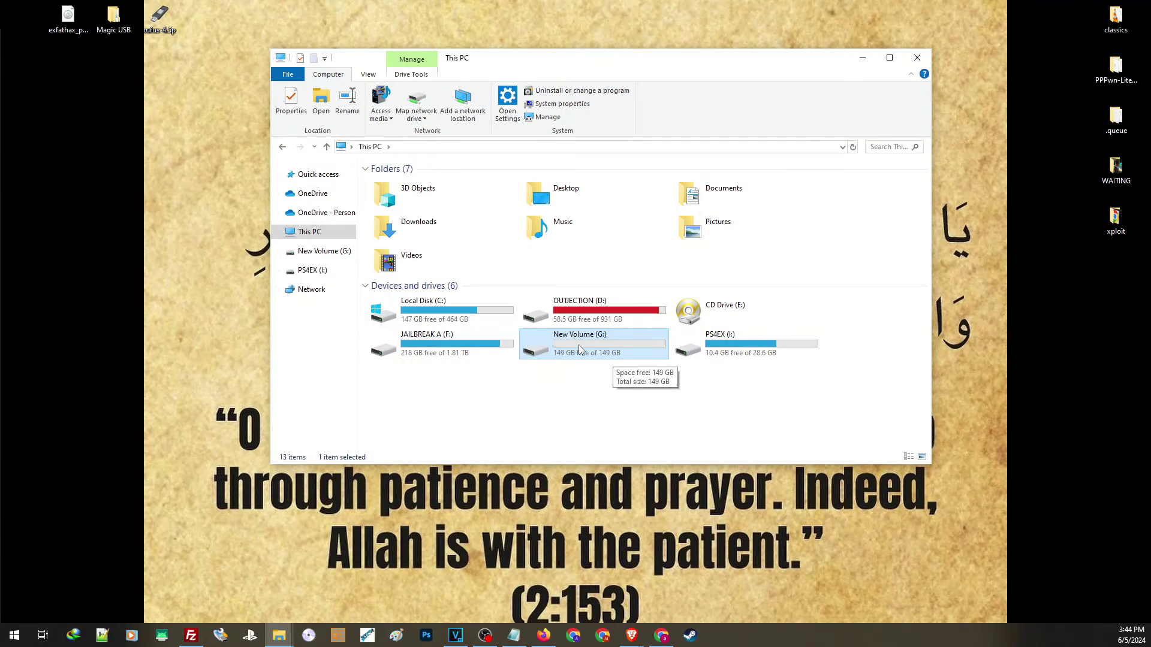
- Quick-format the New Volume (G:) drive as exFAT with a 128-kilobyte allocation unit size, then close the format dialog
right_click(581, 347)
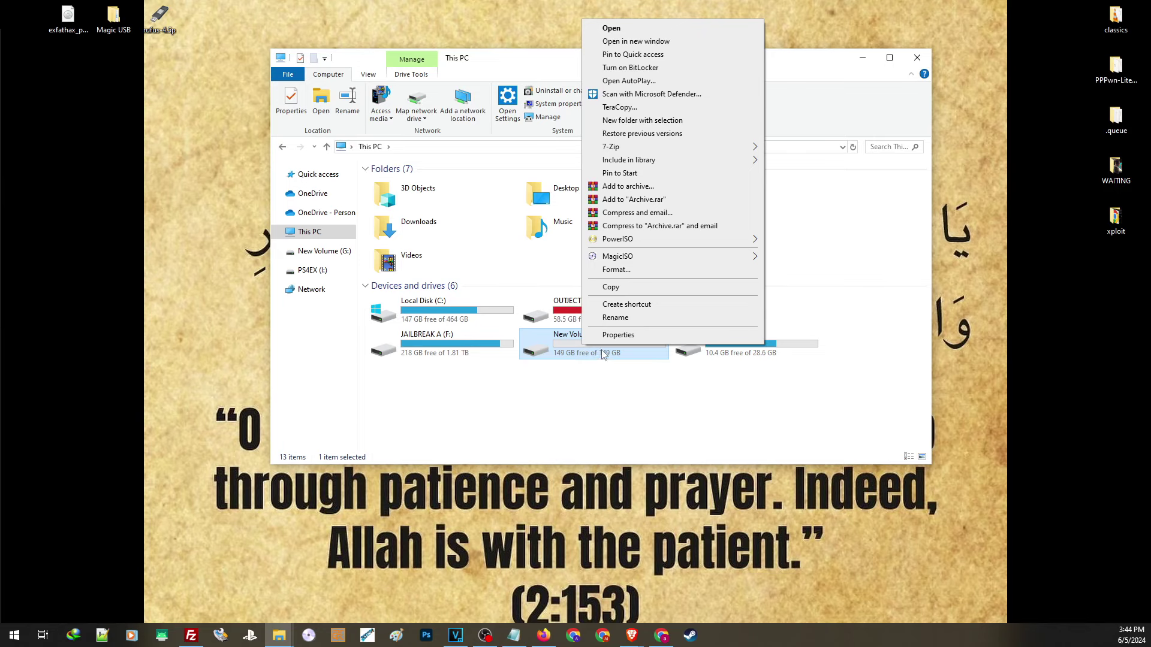
click(638, 271)
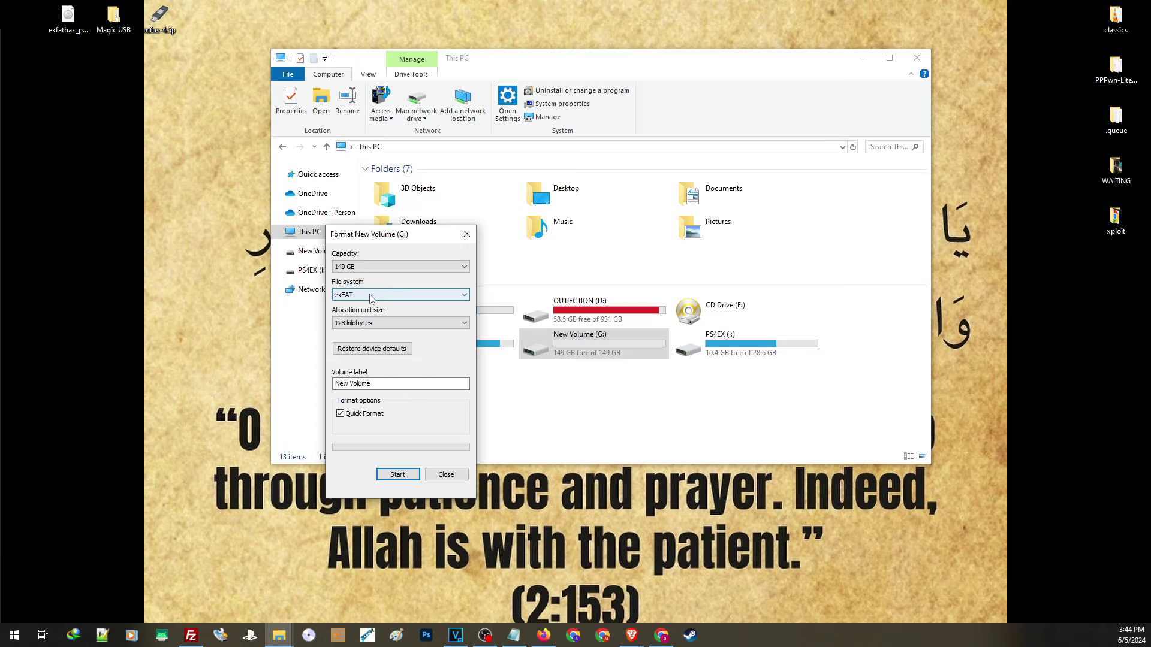
click(396, 477)
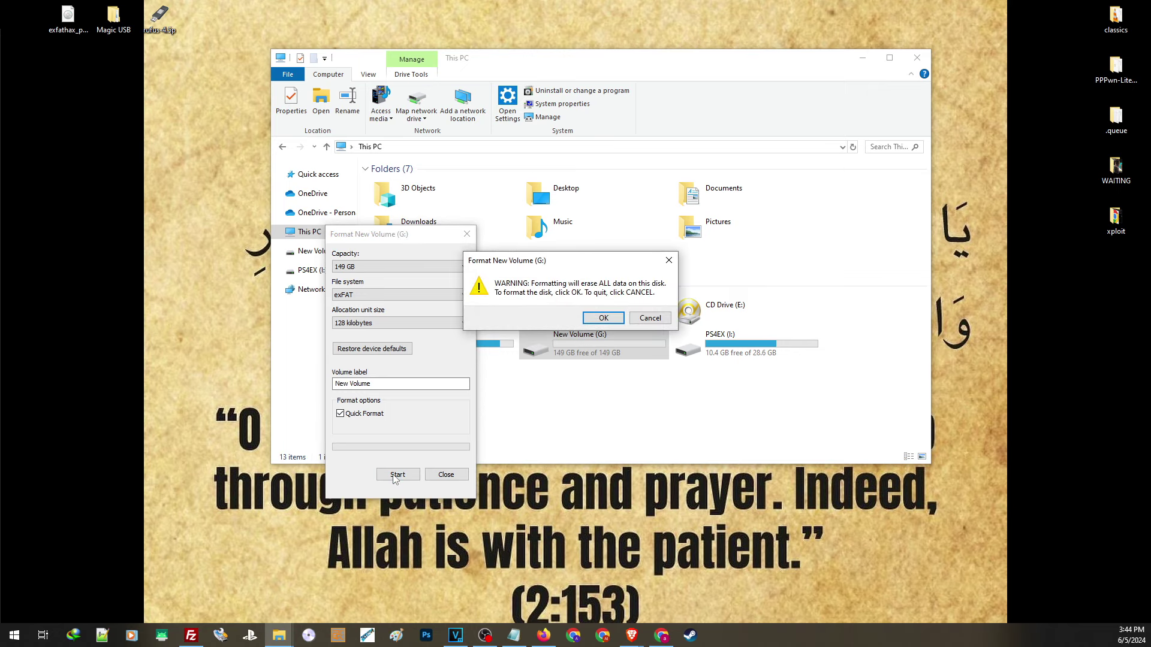
click(604, 318)
click(648, 316)
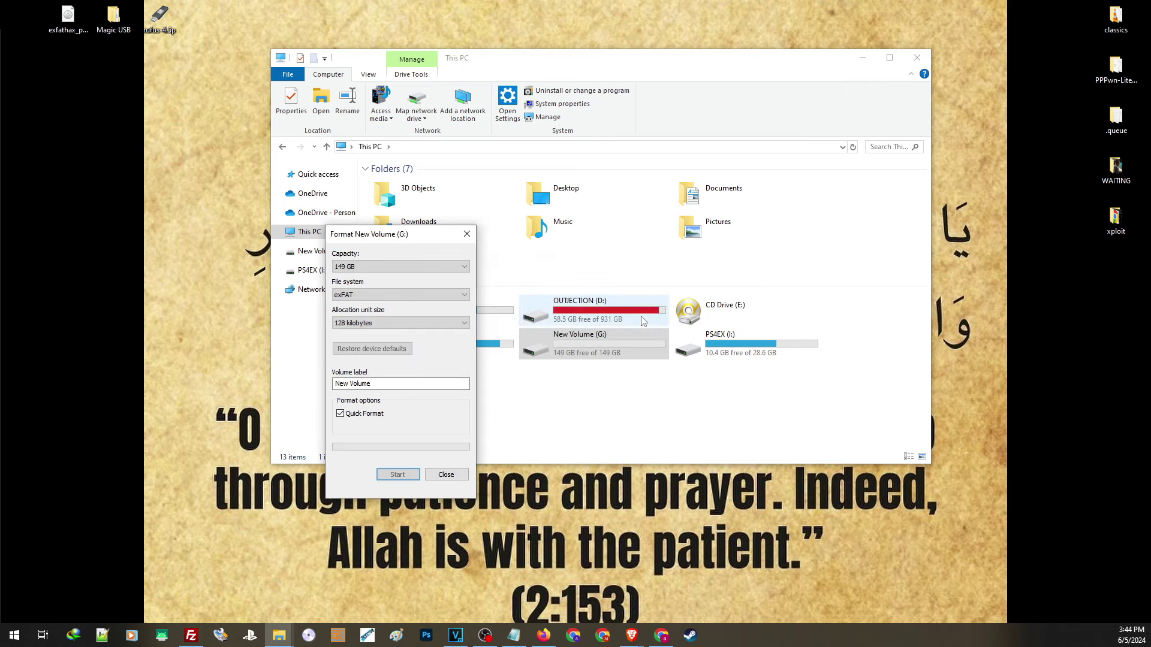
click(468, 233)
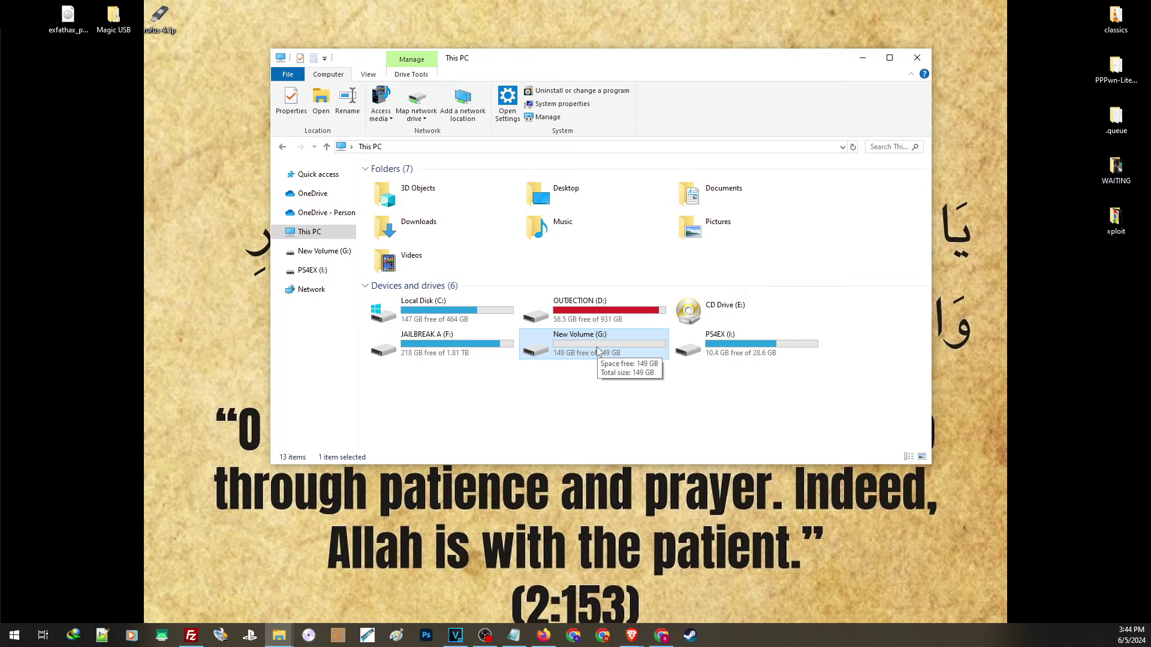
- Check New Volume (G:) and copy the 12.5 MB GoldHEN cheats V2105 PKG from PS4EX (I:) to it
double_click(596, 347)
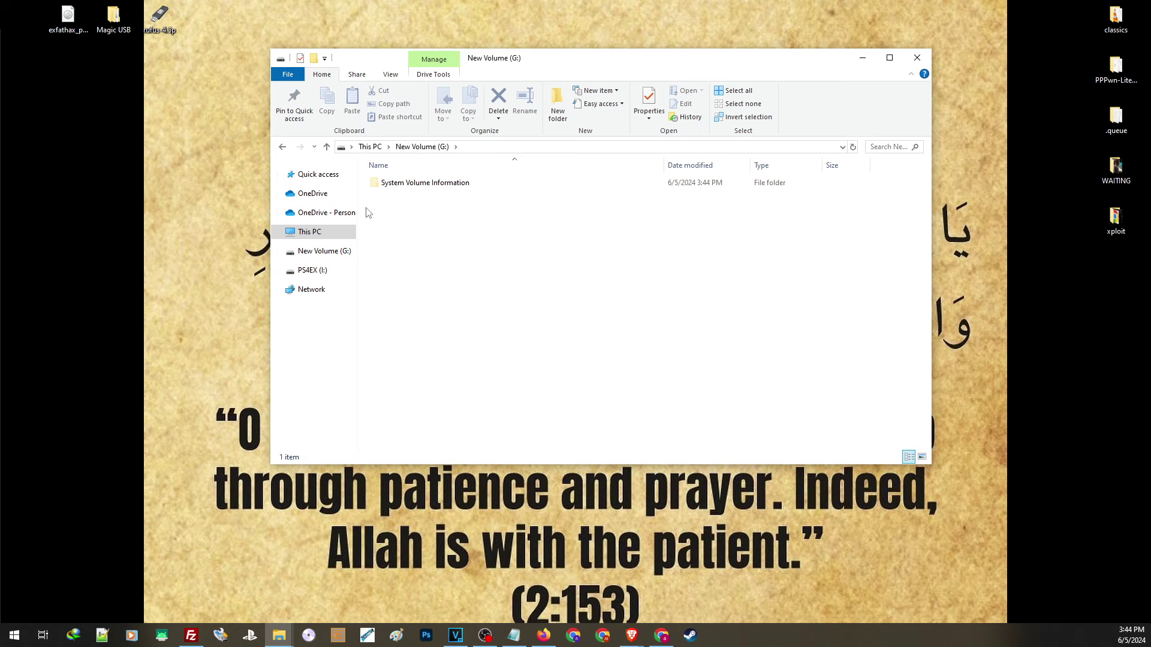
click(312, 270)
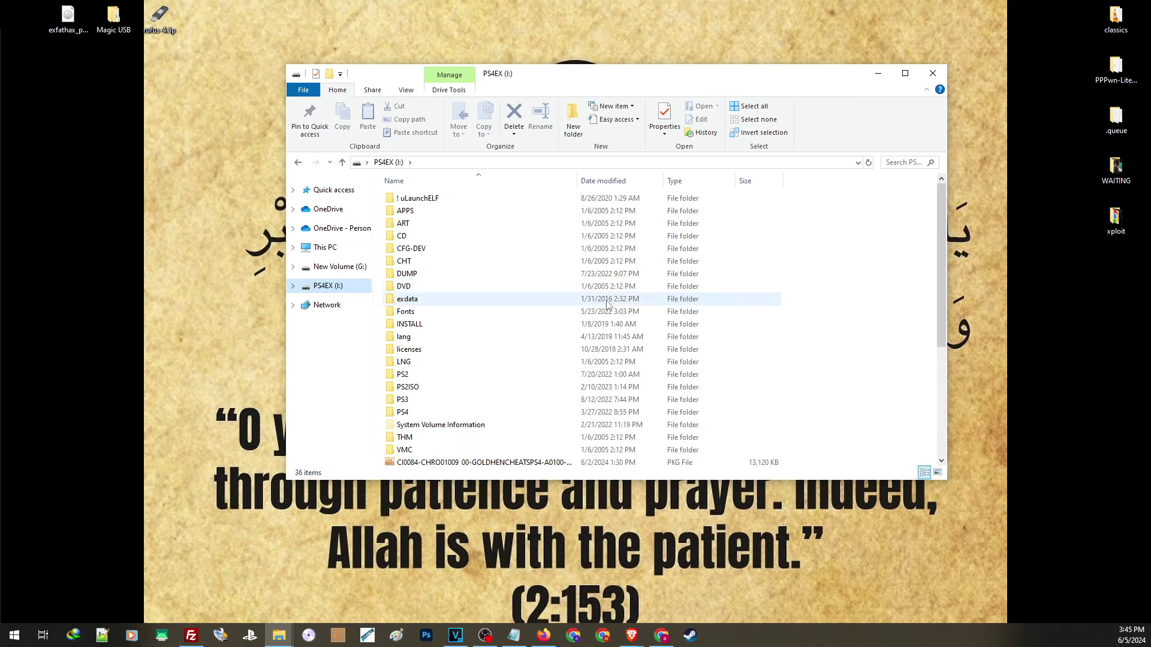
scroll(600, 330, down, 2)
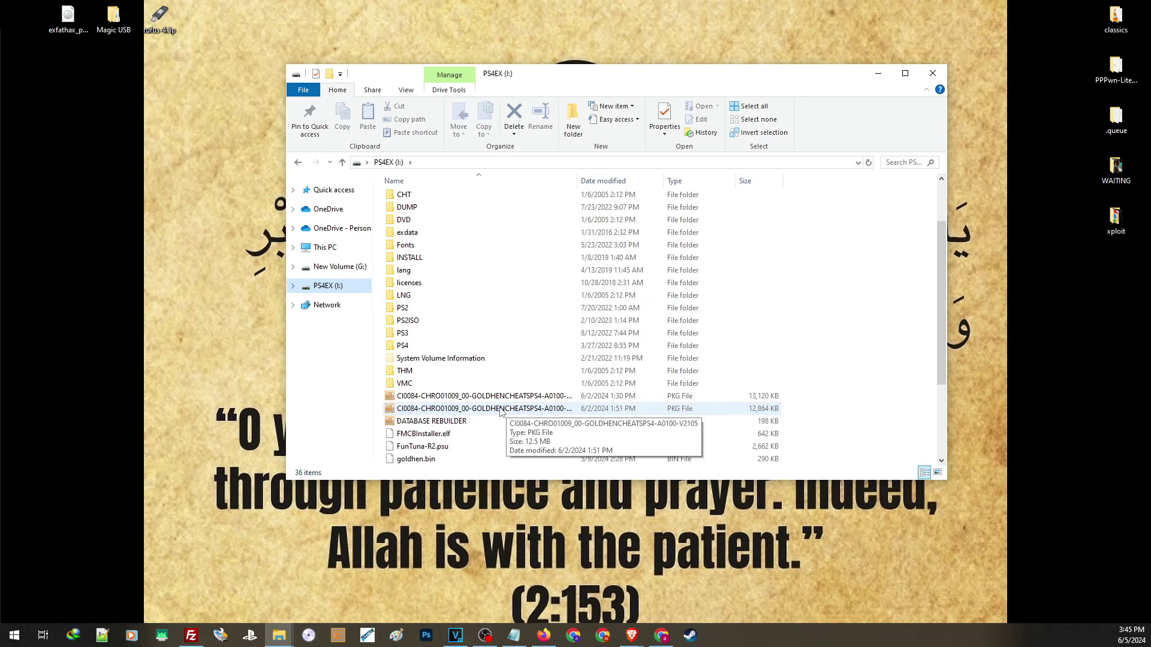
drag(501, 411, 337, 267)
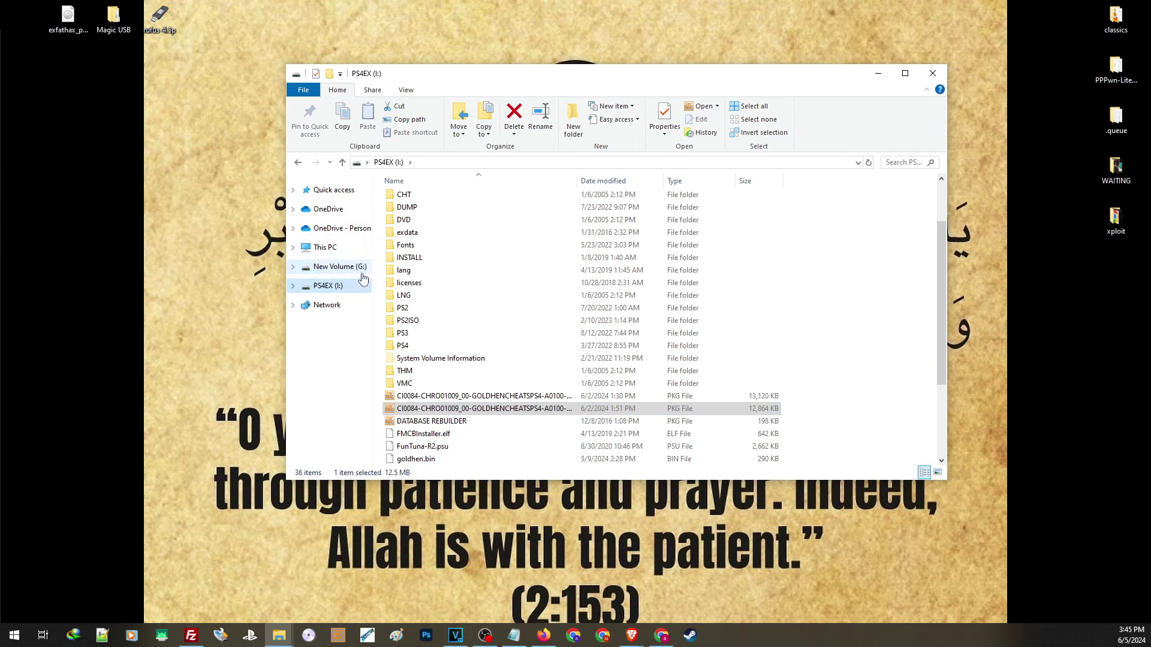
click(378, 335)
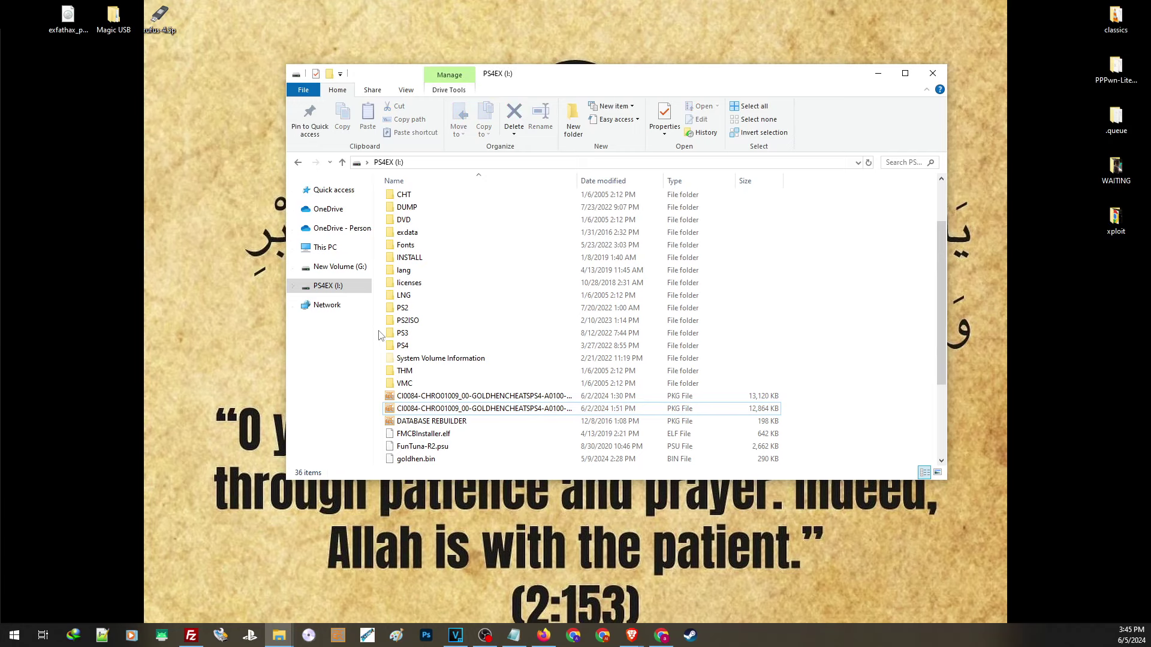
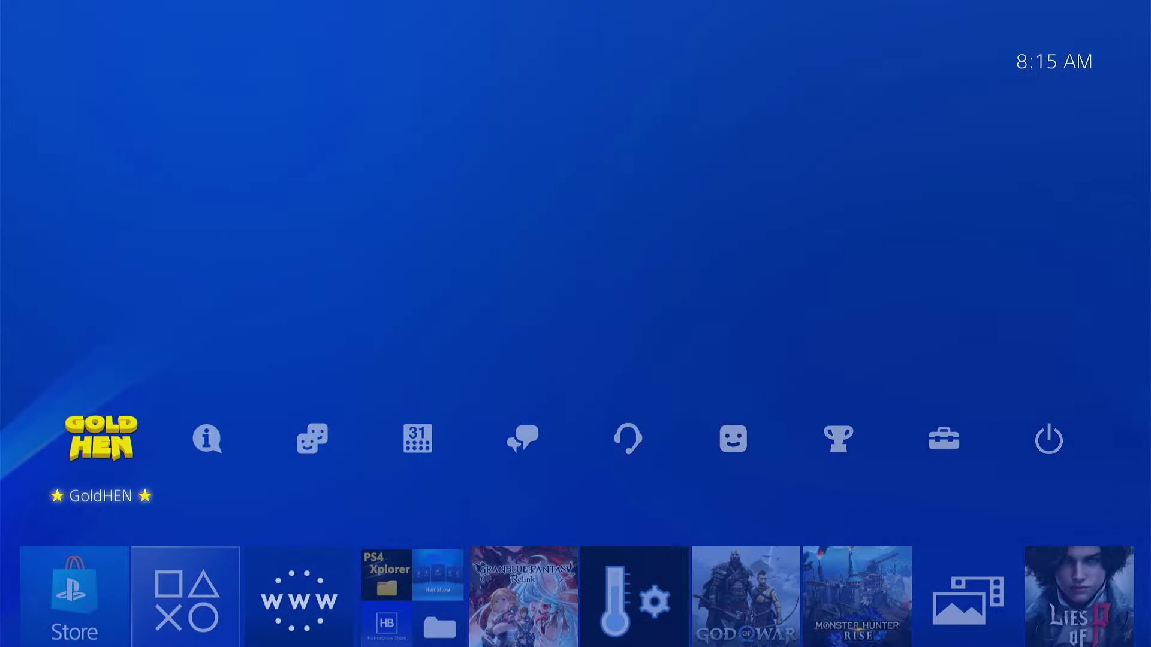
- On the PS4, install CI0084-CHRO01009_00-GOLDHENCHEATSPS4-A0100-V2105.pkg with the Package Installer from GoldHEN's Debug Settings
key(Return)
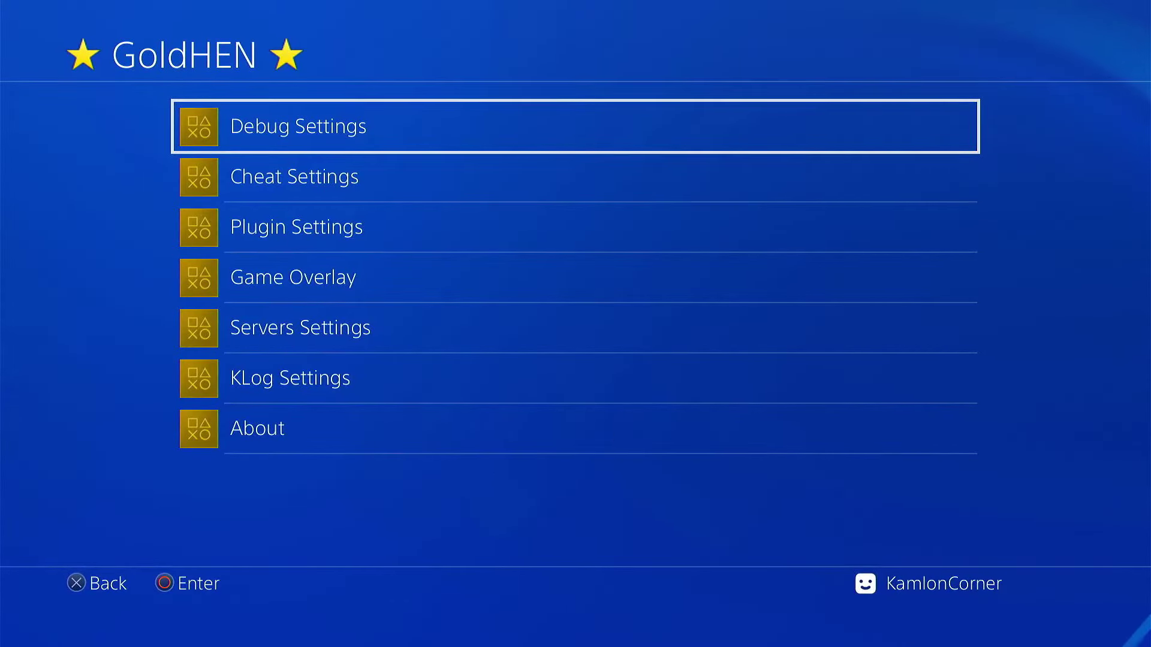
key(Return)
key(Return)
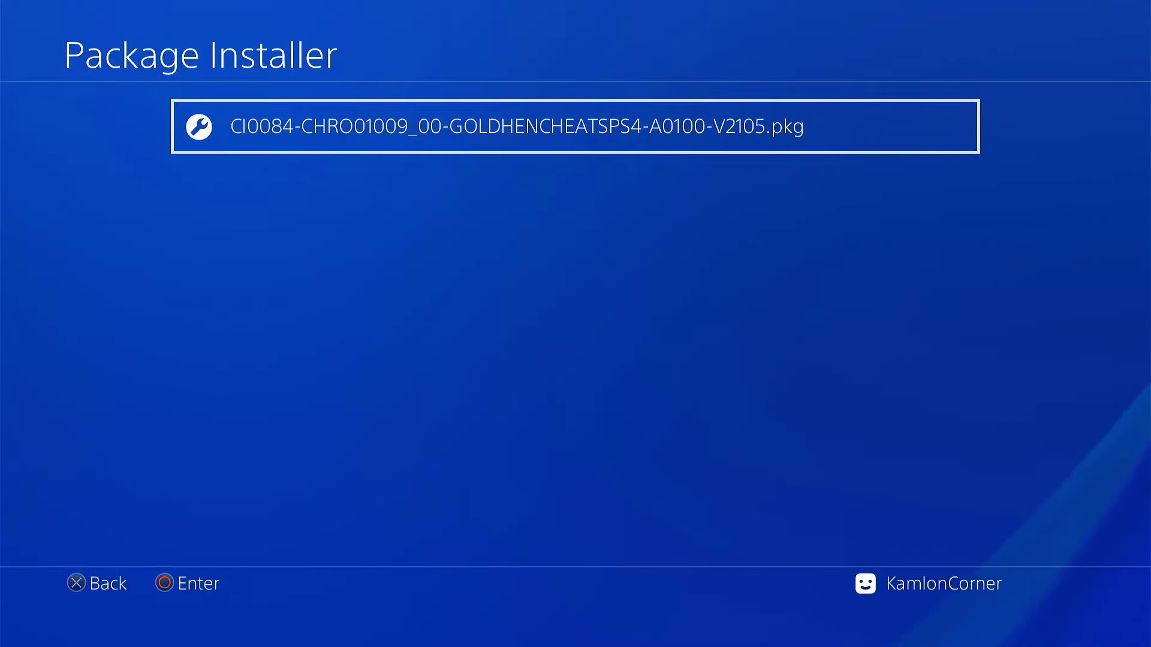
key(Return)
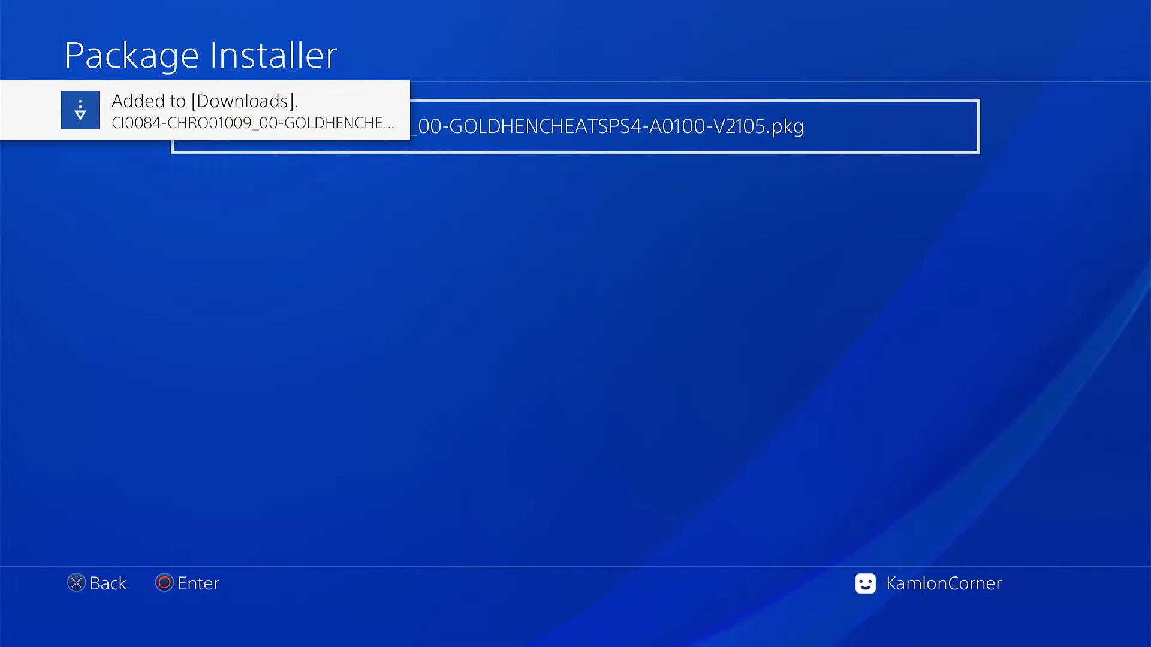
- Return to the home screen and select the GoldHEN Cheats PS4 application
key(Escape)
key(Escape)
key(Escape)
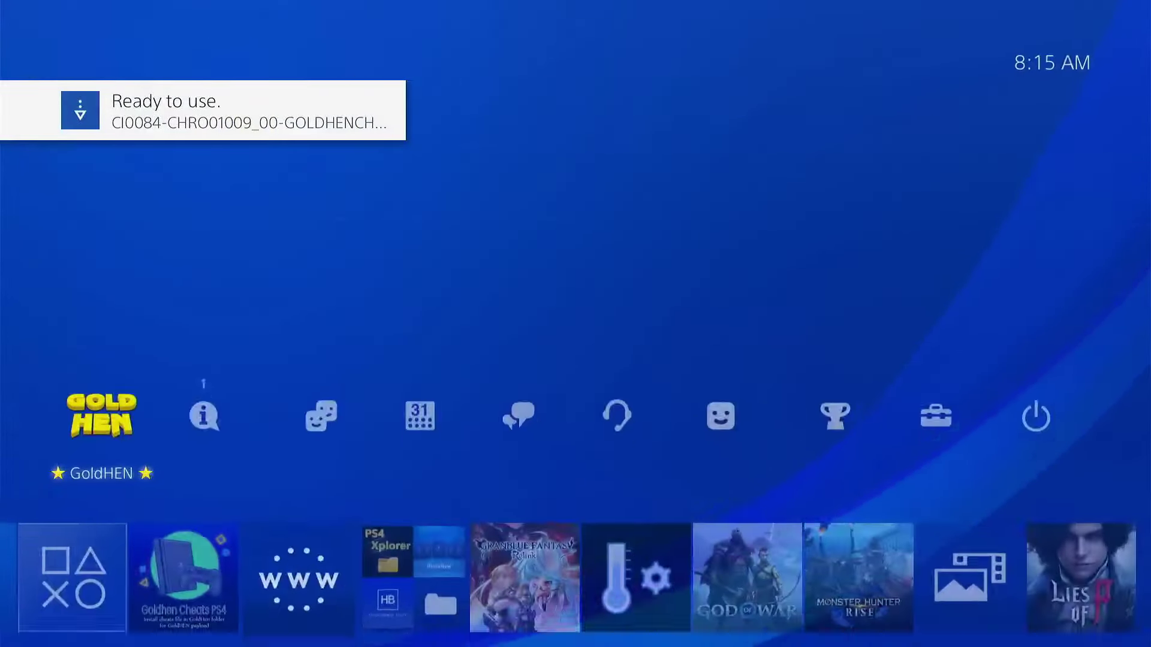
key(Down)
key(Left)
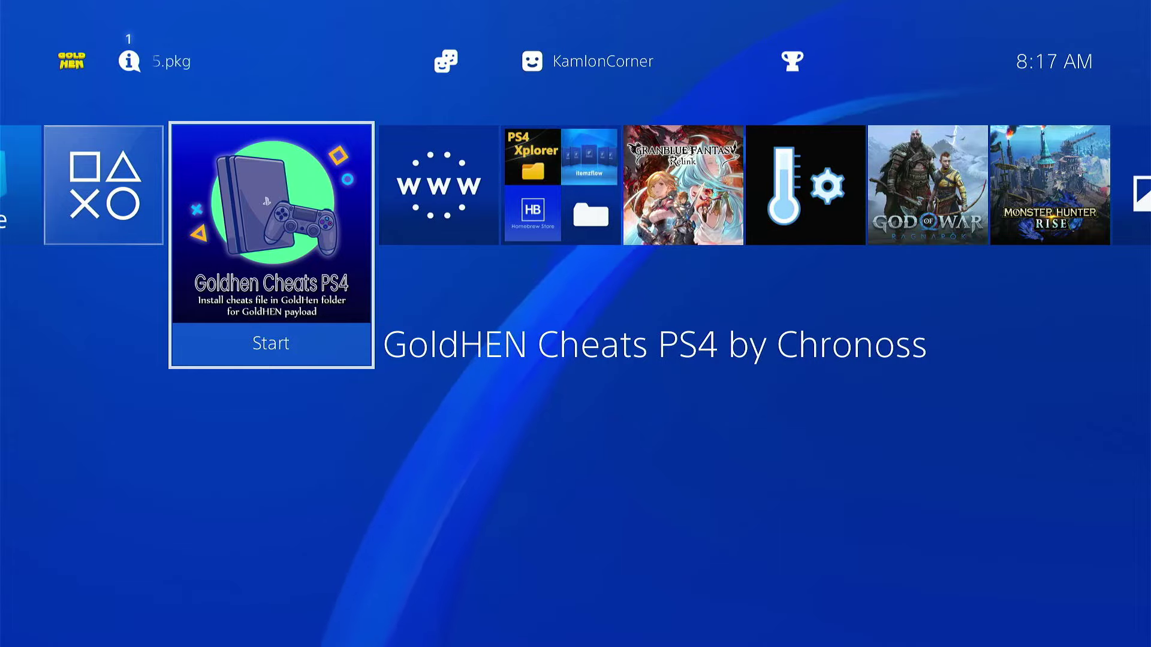
- Start the game STAR OCEAN THE SECOND STORY R from the home screen's content row
key(Right)
key(Right)
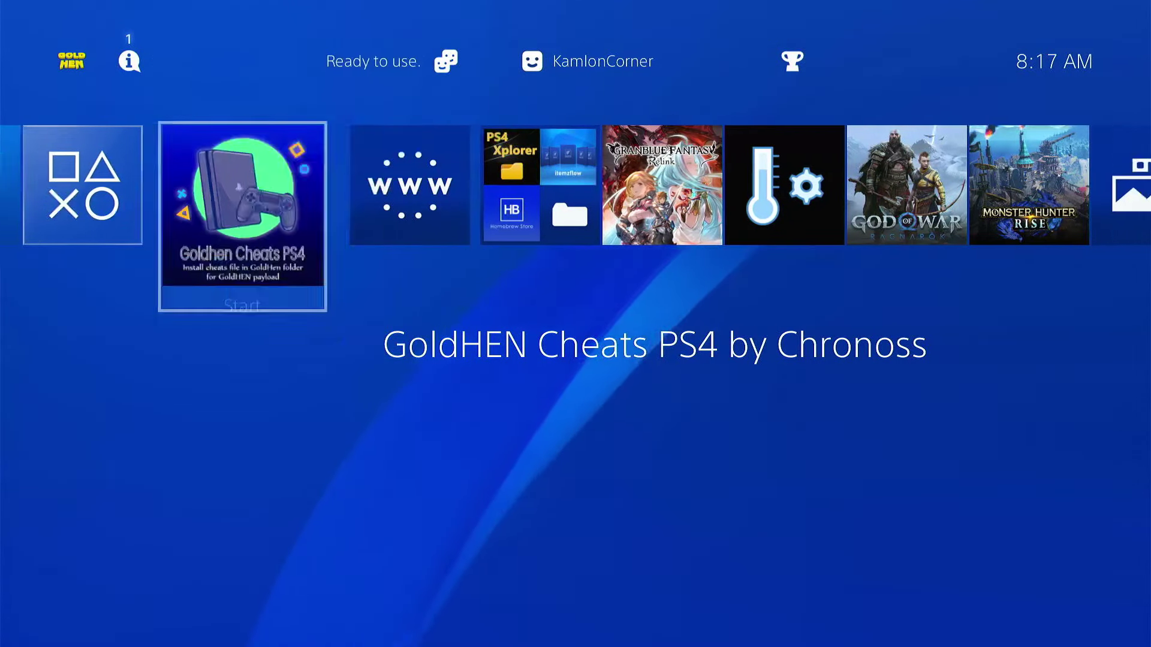
key(Right)
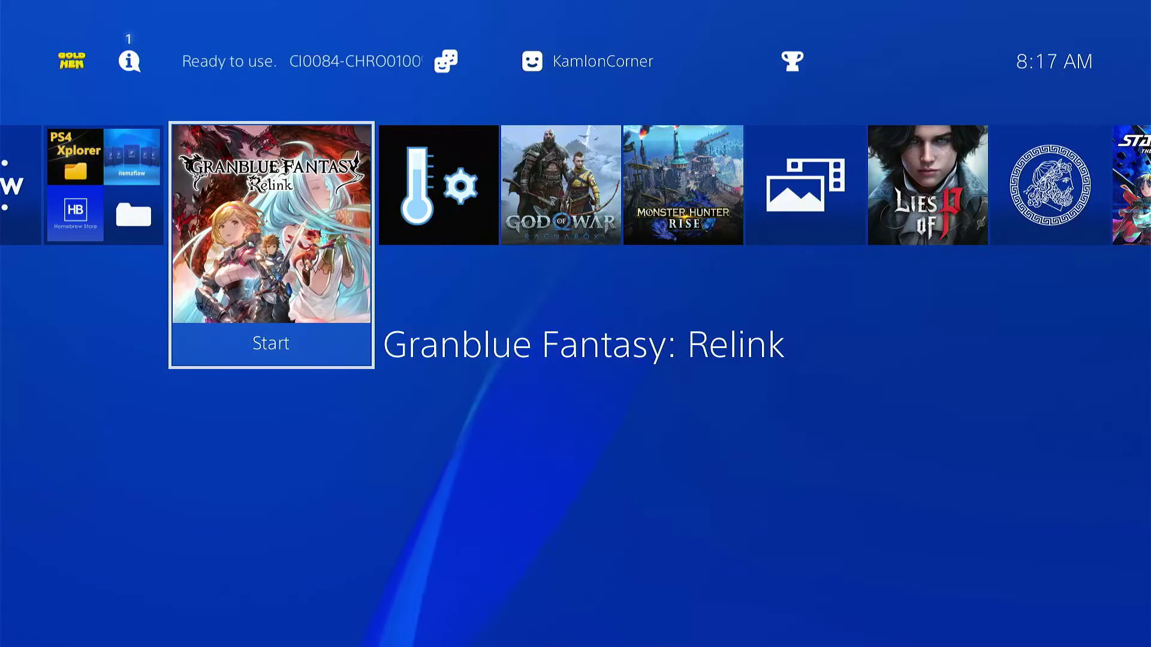
key(Right)
key(Right)
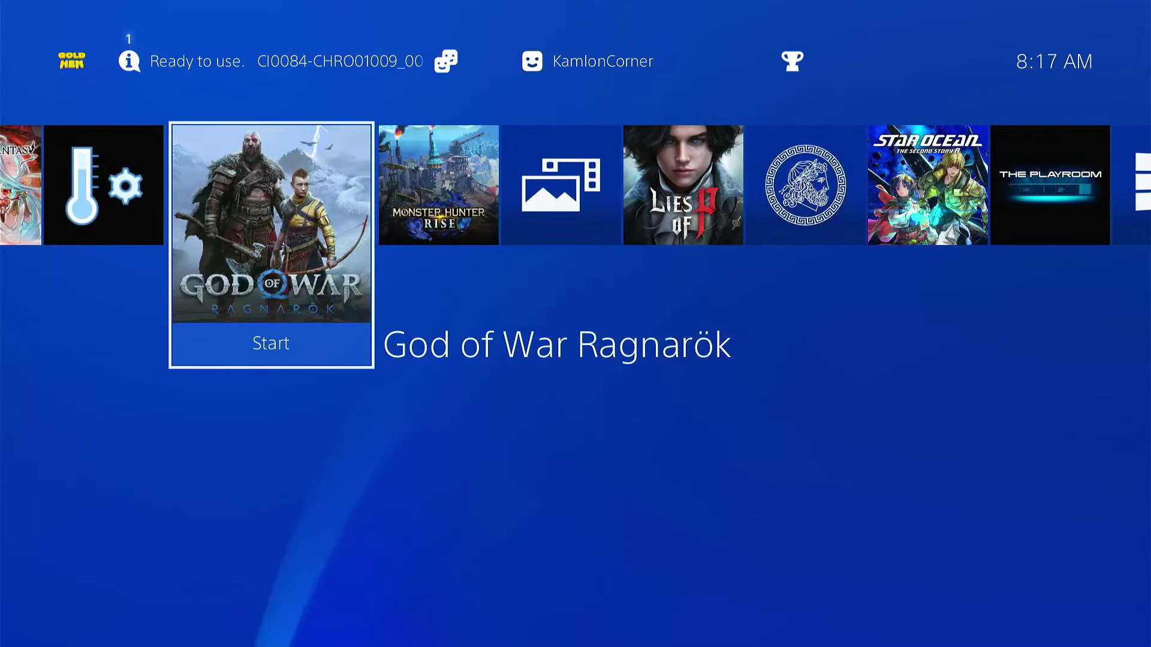
key(Right)
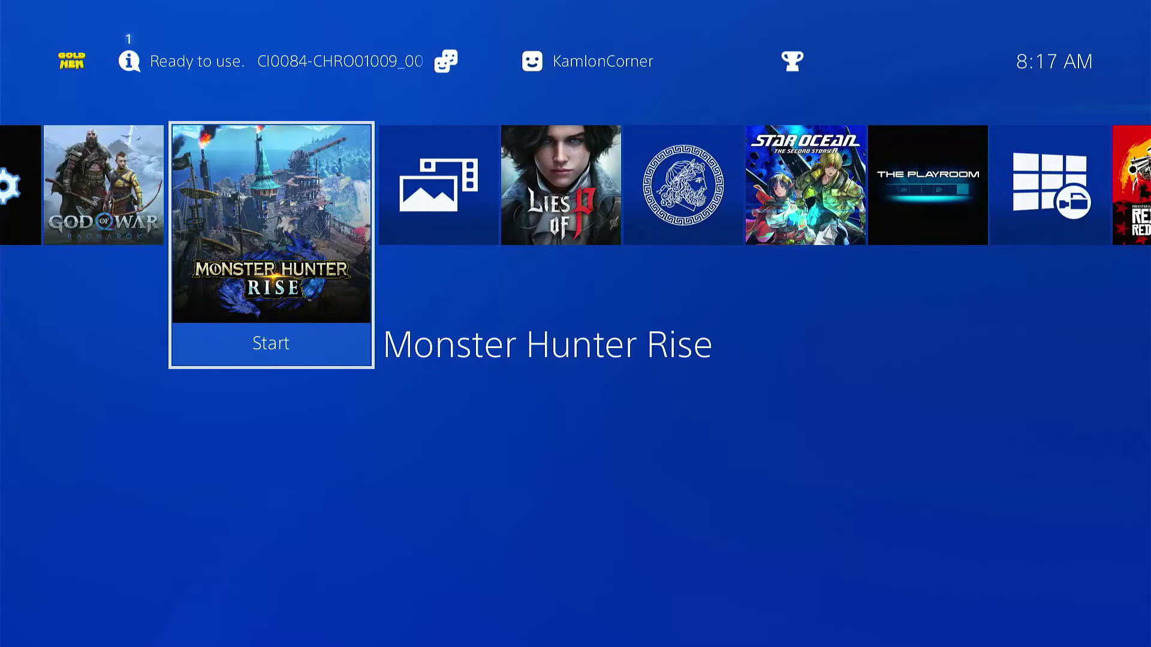
key(Right)
key(Right)
key(Right)
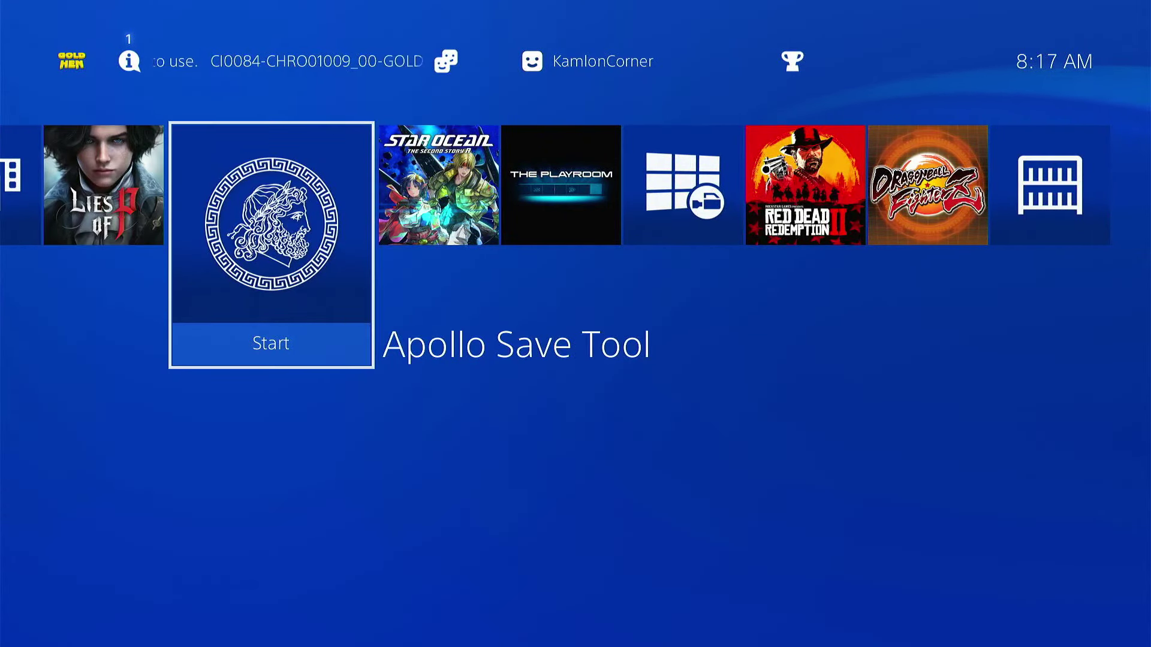
key(Right)
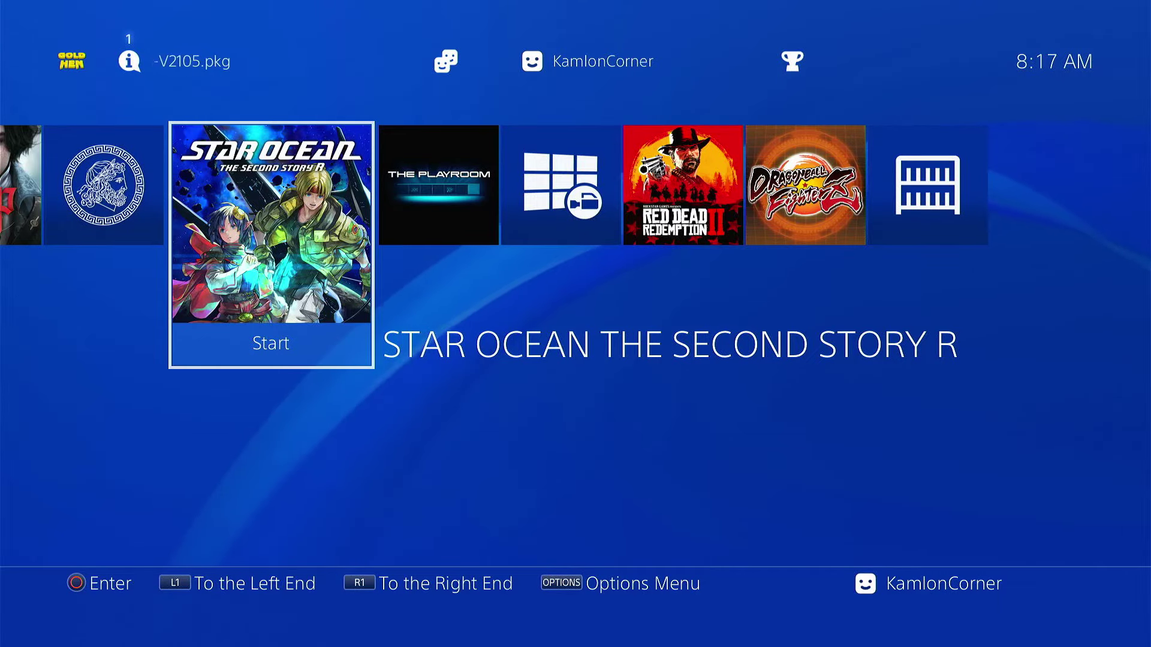
key(Return)
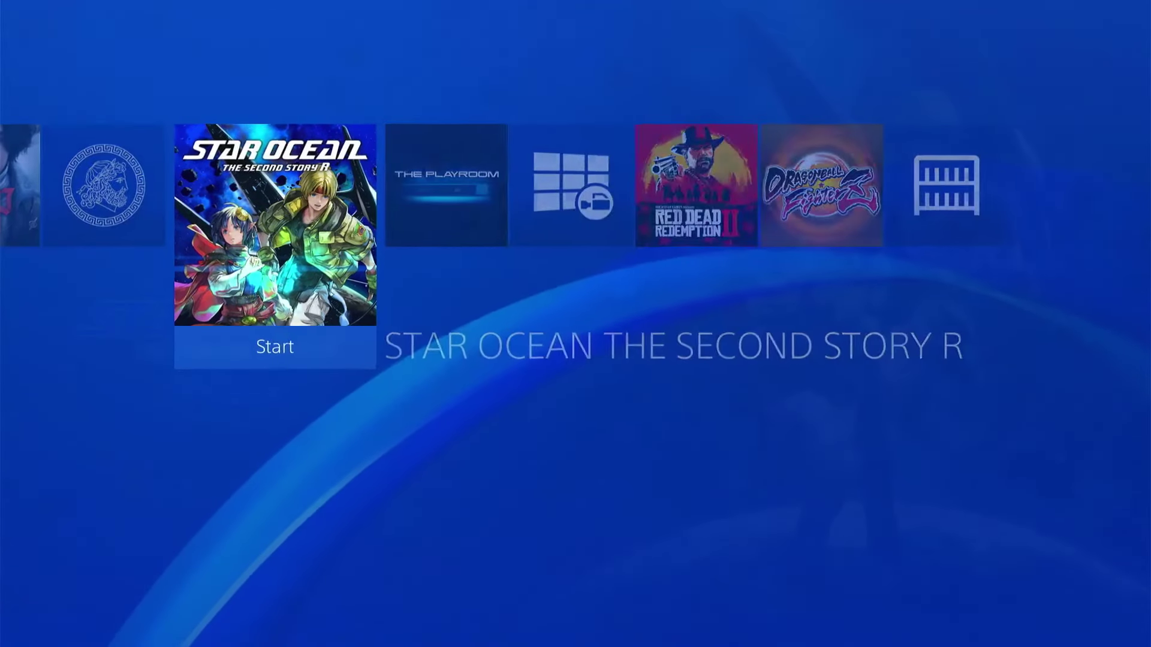